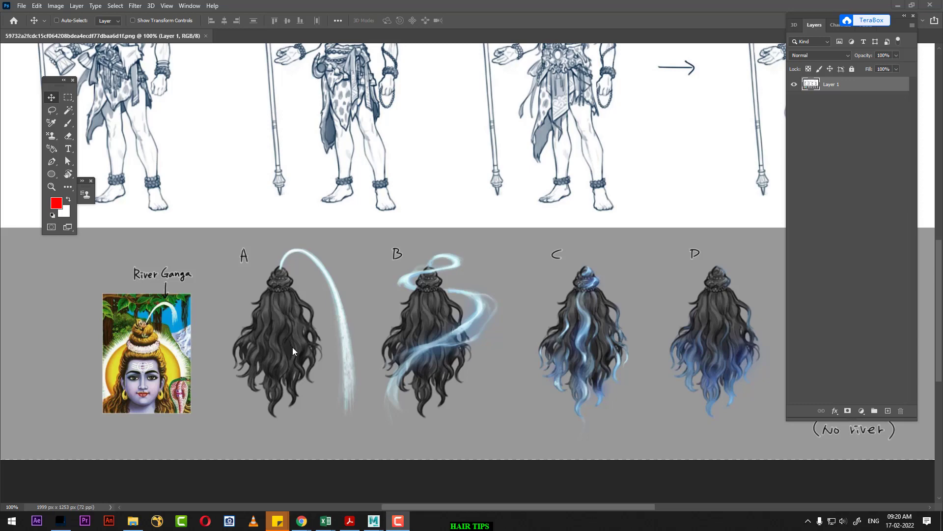
Step: Zoom the canvas to 300% and pan so hair sketch A fills the view
{"action": "key", "text": "ctrl+plus"}
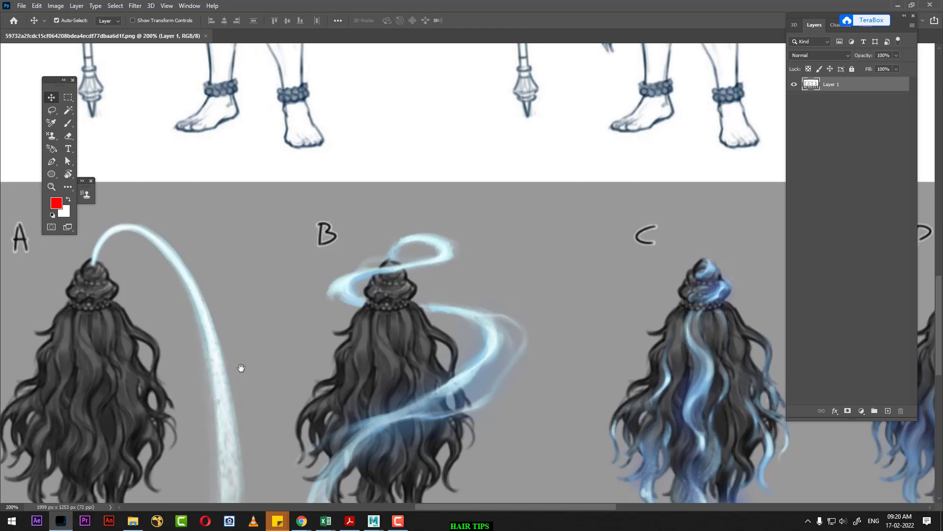
{"action": "left_click_drag", "start_coordinate": [246, 351], "coordinate": [422, 217]}
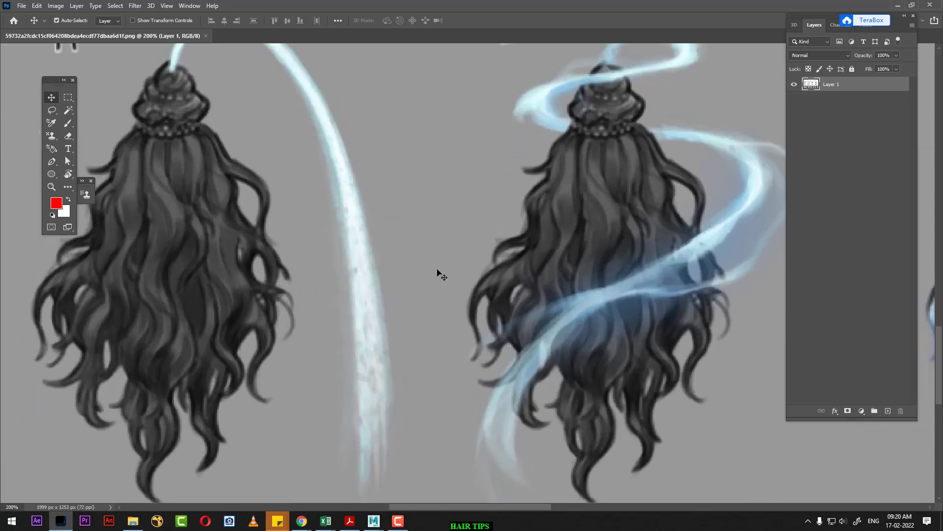
{"action": "scroll", "coordinate": [467, 255], "scroll_direction": "up", "scroll_amount": 1}
{"action": "mouse_move", "coordinate": [308, 249]}
{"action": "left_mouse_down"}
{"action": "mouse_move", "coordinate": [552, 239]}
{"action": "mouse_move", "coordinate": [536, 238]}
{"action": "left_mouse_up"}
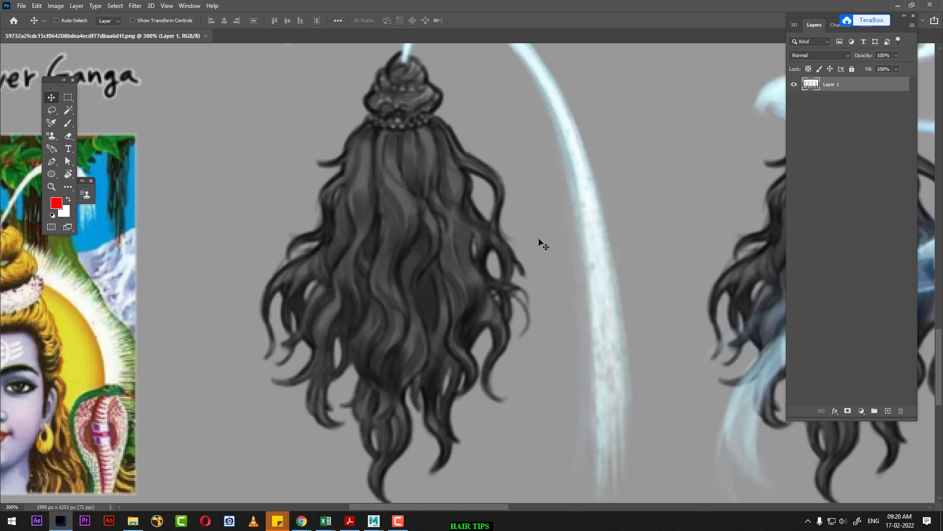
Step: Add a new layer and brush a thin red wavy guide line down hair A
{"action": "left_click", "coordinate": [887, 411]}
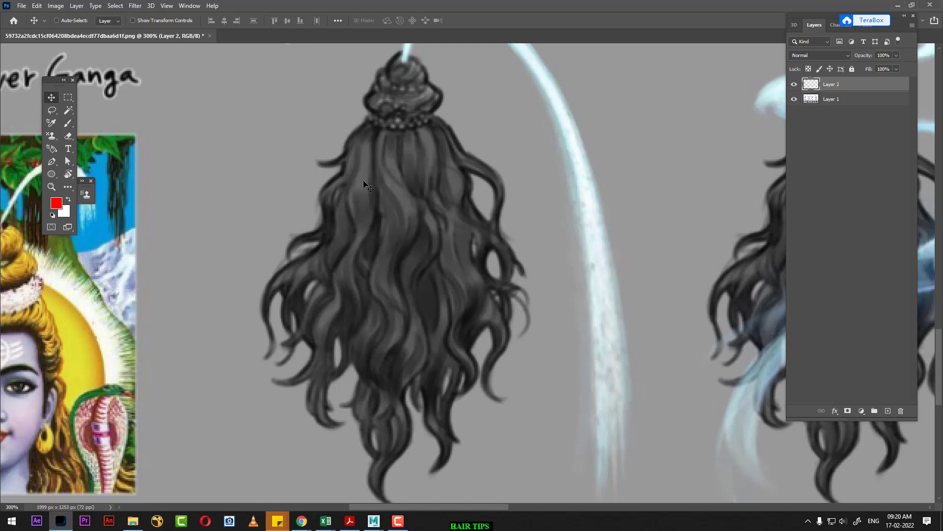
{"action": "key", "text": "b"}
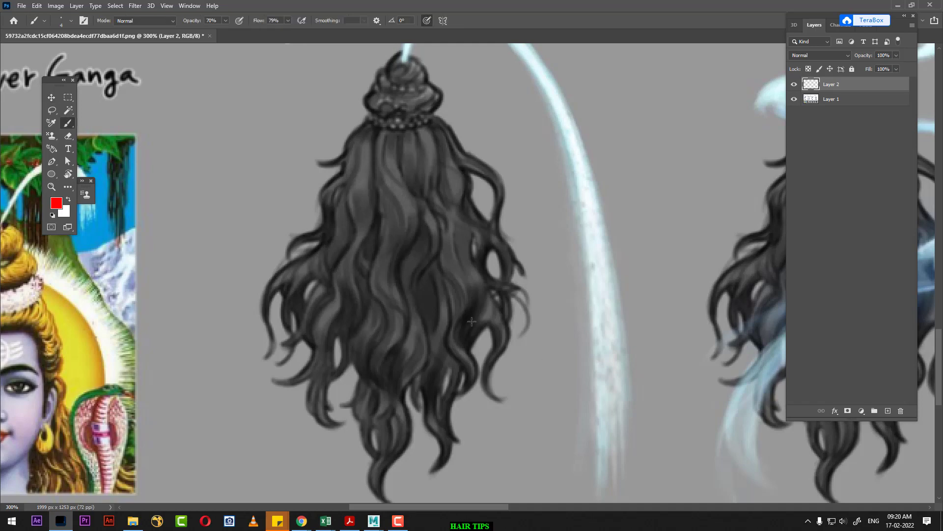
{"action": "scroll", "coordinate": [450, 256], "scroll_direction": "up", "scroll_amount": 1}
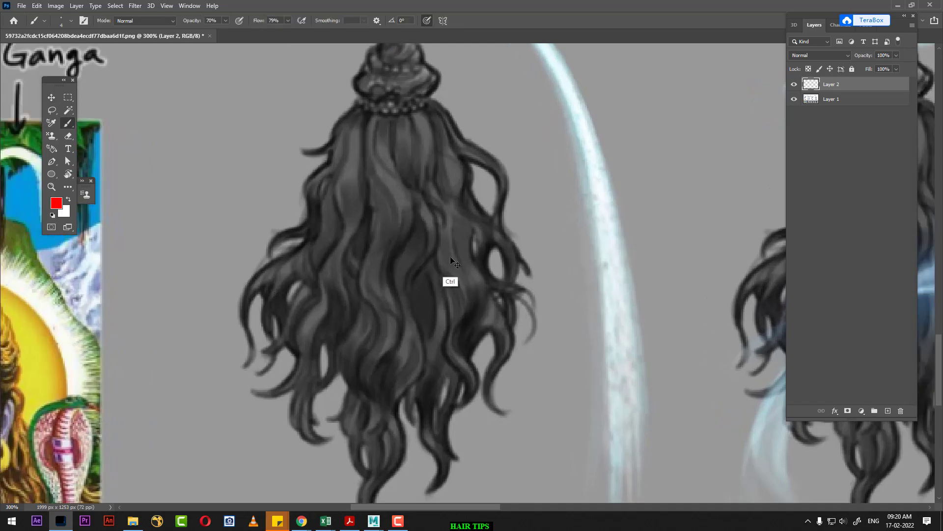
{"action": "left_click_drag", "start_coordinate": [426, 219], "coordinate": [443, 289]}
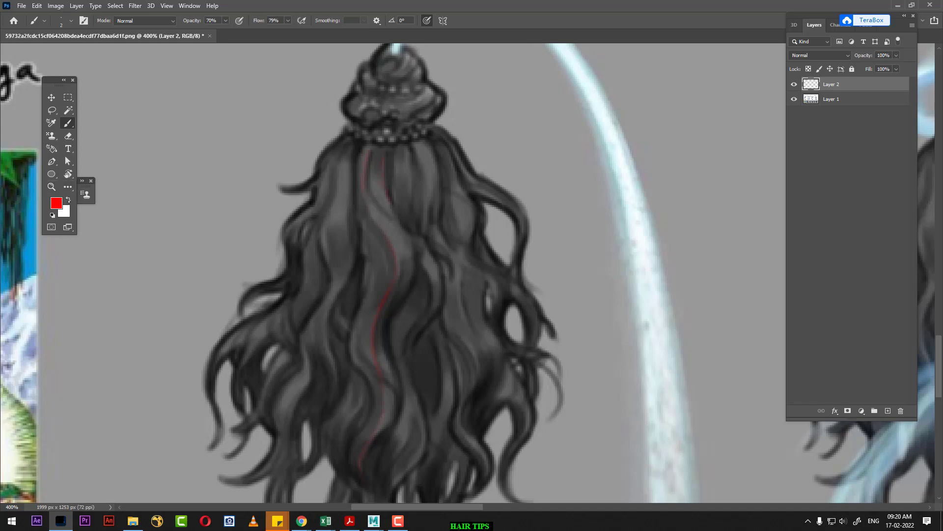
Step: Set the foreground colour to bright green #1eff00
{"action": "left_click", "coordinate": [68, 199]}
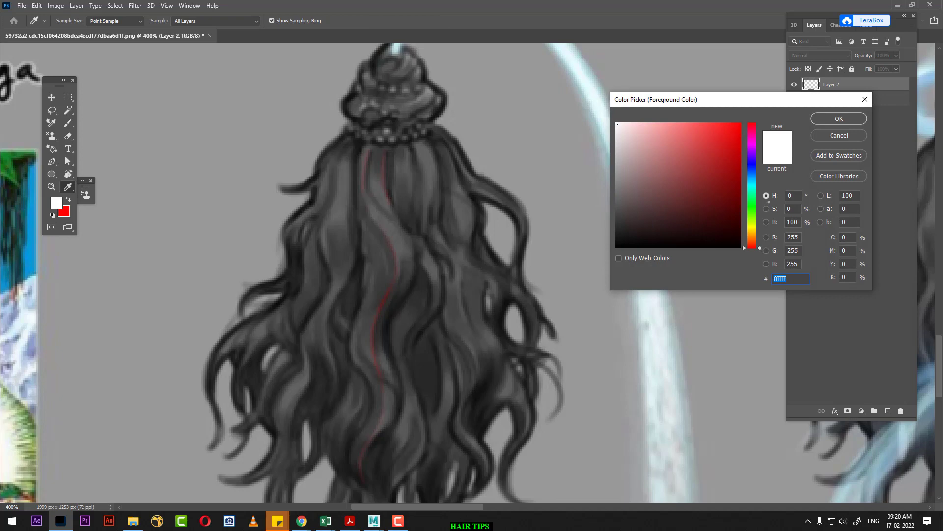
{"action": "left_click", "coordinate": [754, 209]}
{"action": "left_click_drag", "start_coordinate": [736, 145], "coordinate": [759, 111]}
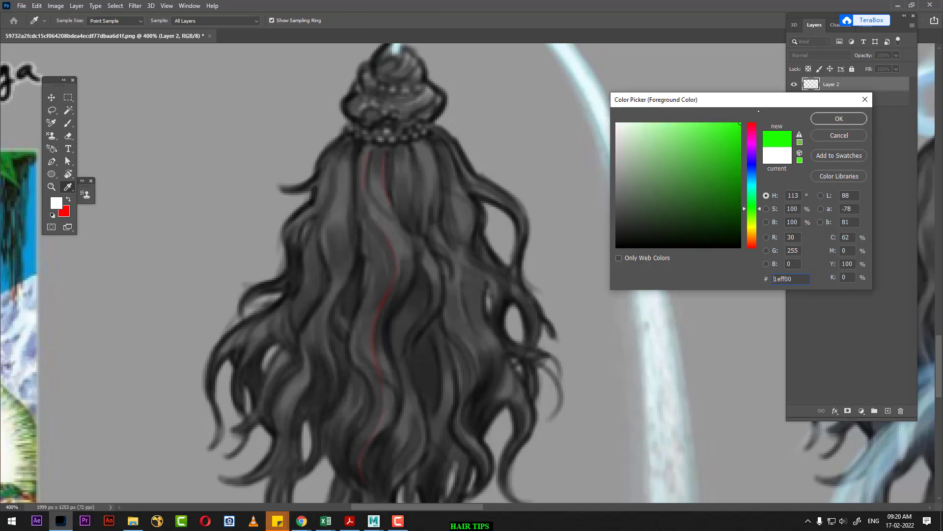
{"action": "left_click", "coordinate": [833, 124]}
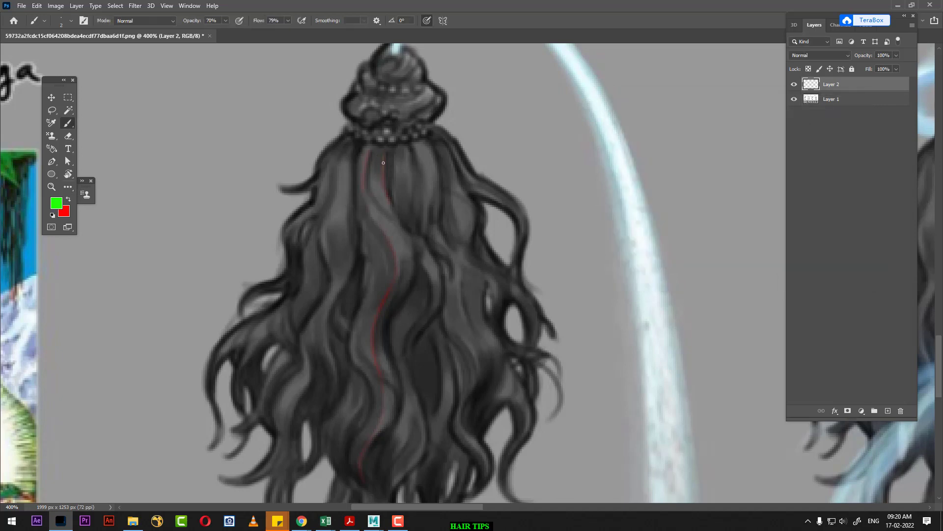
Step: Paint green flow guides down hair A's central strand and left strand
{"action": "left_click_drag", "start_coordinate": [383, 163], "coordinate": [382, 168]}
{"action": "mouse_move", "coordinate": [414, 268]}
{"action": "left_mouse_down"}
{"action": "mouse_move", "coordinate": [383, 328]}
{"action": "mouse_move", "coordinate": [398, 395]}
{"action": "mouse_move", "coordinate": [402, 355]}
{"action": "left_mouse_up"}
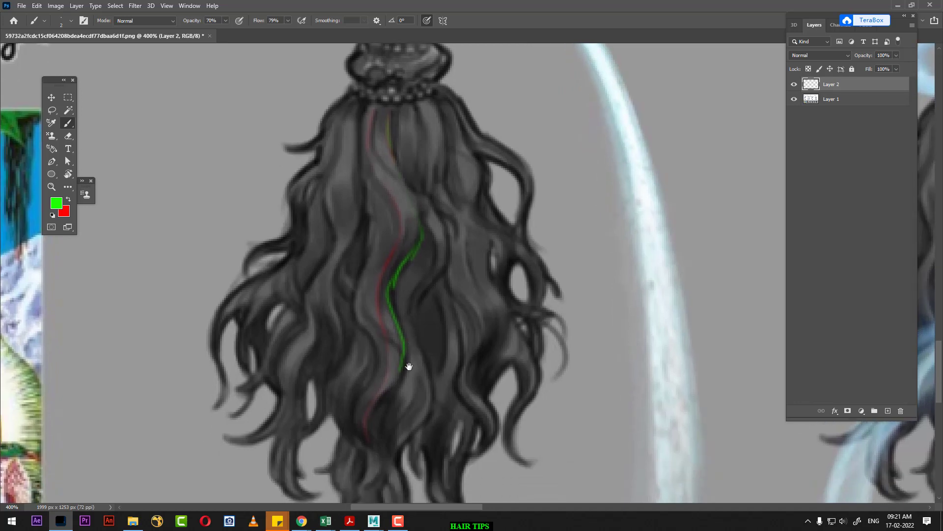
{"action": "left_click_drag", "start_coordinate": [393, 389], "coordinate": [372, 410]}
{"action": "left_click_drag", "start_coordinate": [359, 127], "coordinate": [360, 162]}
{"action": "left_click_drag", "start_coordinate": [366, 195], "coordinate": [374, 218]}
{"action": "left_click_drag", "start_coordinate": [360, 176], "coordinate": [377, 222]}
{"action": "mouse_move", "coordinate": [369, 255]}
{"action": "left_mouse_down"}
{"action": "mouse_move", "coordinate": [355, 297]}
{"action": "mouse_move", "coordinate": [381, 351]}
{"action": "left_mouse_up"}
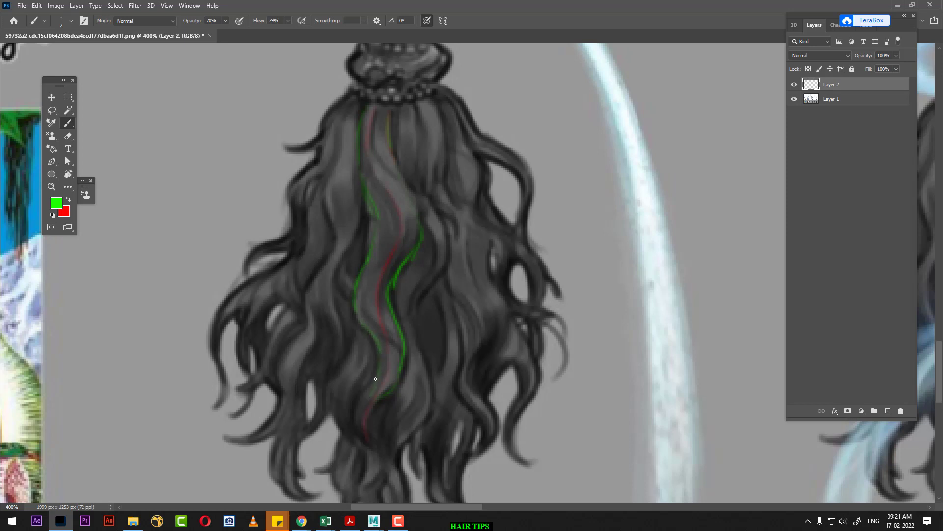
{"action": "mouse_move", "coordinate": [362, 398]}
{"action": "left_mouse_down"}
{"action": "mouse_move", "coordinate": [373, 379]}
{"action": "mouse_move", "coordinate": [356, 423]}
{"action": "left_mouse_up"}
{"action": "left_click_drag", "start_coordinate": [370, 440], "coordinate": [376, 445]}
Step: Retrace the central guide, add green guides on another left strand, and add a lower right strand
{"action": "left_click_drag", "start_coordinate": [419, 220], "coordinate": [402, 270]}
{"action": "mouse_move", "coordinate": [332, 171]}
{"action": "left_mouse_down"}
{"action": "mouse_move", "coordinate": [330, 256]}
{"action": "mouse_move", "coordinate": [305, 299]}
{"action": "left_mouse_up"}
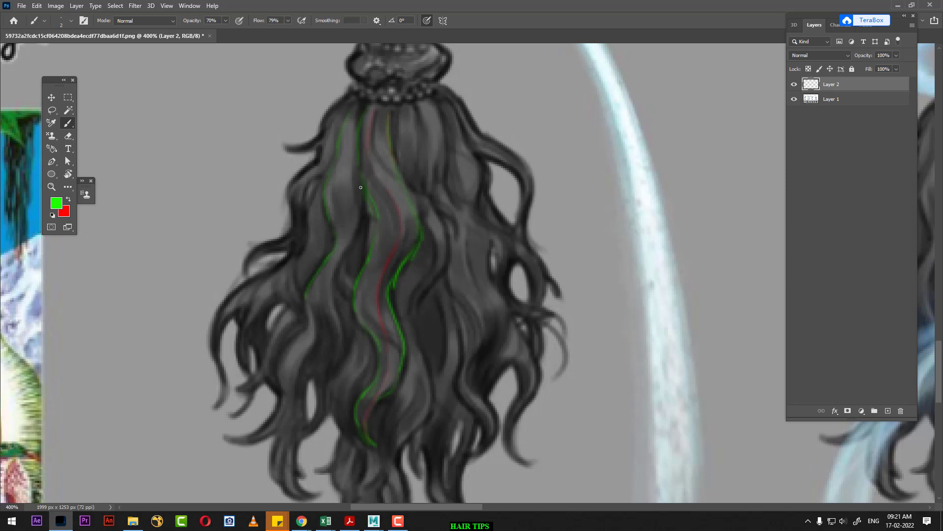
{"action": "left_click_drag", "start_coordinate": [363, 201], "coordinate": [358, 227]}
{"action": "left_click_drag", "start_coordinate": [387, 228], "coordinate": [388, 241]}
{"action": "left_click_drag", "start_coordinate": [353, 205], "coordinate": [344, 213]}
{"action": "left_click_drag", "start_coordinate": [482, 423], "coordinate": [454, 399]}
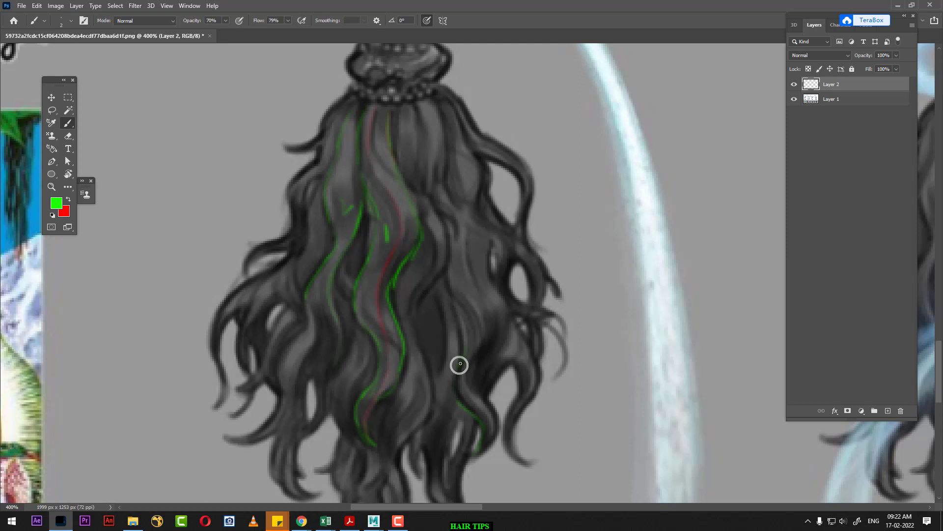
Step: Trace green flow guides along hair A's right-side strands from top to tip
{"action": "mouse_move", "coordinate": [459, 366]}
{"action": "left_mouse_down"}
{"action": "mouse_move", "coordinate": [464, 320]}
{"action": "mouse_move", "coordinate": [441, 277]}
{"action": "left_mouse_up"}
{"action": "left_click_drag", "start_coordinate": [488, 264], "coordinate": [496, 289]}
{"action": "left_click_drag", "start_coordinate": [503, 316], "coordinate": [482, 379]}
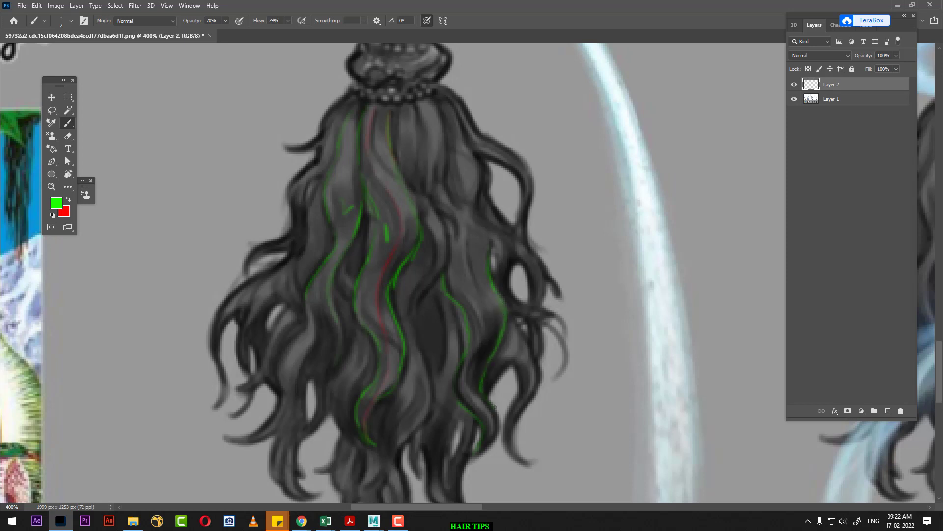
{"action": "left_click_drag", "start_coordinate": [484, 394], "coordinate": [495, 408]}
{"action": "left_click_drag", "start_coordinate": [483, 453], "coordinate": [474, 458]}
{"action": "left_click_drag", "start_coordinate": [491, 250], "coordinate": [481, 217]}
{"action": "left_click_drag", "start_coordinate": [443, 144], "coordinate": [443, 180]}
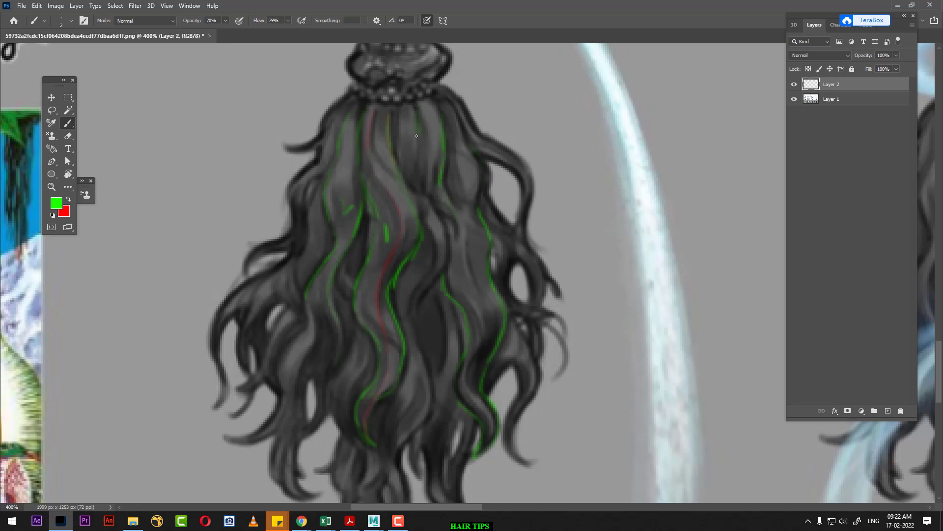
{"action": "left_click_drag", "start_coordinate": [417, 136], "coordinate": [419, 149]}
{"action": "left_click_drag", "start_coordinate": [457, 231], "coordinate": [459, 233]}
Step: Swap colours and add guides along the outer right edge, strand tips and an inner strand
{"action": "key", "text": "x"}
{"action": "key", "text": "x"}
{"action": "left_click_drag", "start_coordinate": [516, 224], "coordinate": [514, 238]}
{"action": "mouse_move", "coordinate": [447, 94]}
{"action": "left_mouse_down"}
{"action": "mouse_move", "coordinate": [459, 106]}
{"action": "mouse_move", "coordinate": [449, 94]}
{"action": "left_mouse_up"}
{"action": "left_click_drag", "start_coordinate": [493, 138], "coordinate": [531, 182]}
{"action": "left_click_drag", "start_coordinate": [525, 224], "coordinate": [532, 244]}
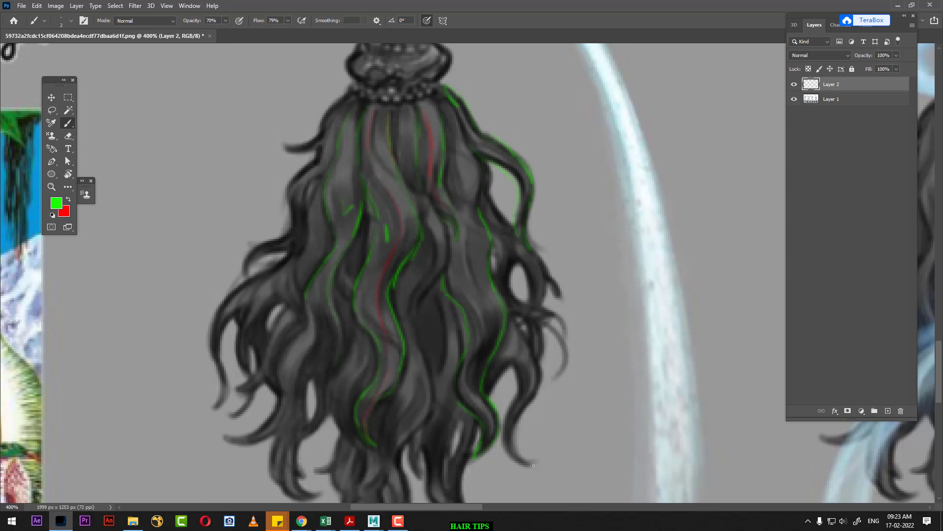
{"action": "left_click_drag", "start_coordinate": [536, 462], "coordinate": [520, 453]}
{"action": "left_click_drag", "start_coordinate": [529, 346], "coordinate": [541, 382]}
{"action": "left_click_drag", "start_coordinate": [491, 323], "coordinate": [511, 364]}
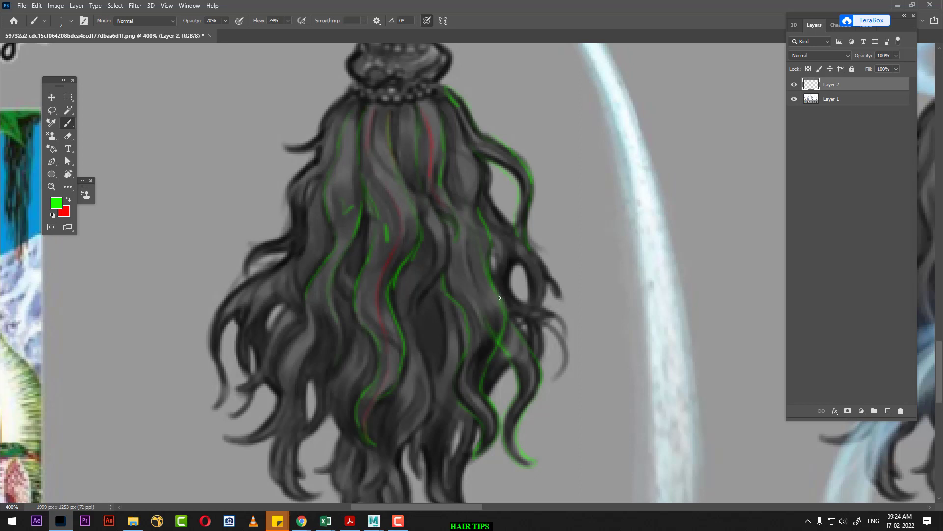
{"action": "key", "text": "x"}
Step: Bring the lower hair into view and trace green guides down the lower strands
{"action": "left_click_drag", "start_coordinate": [442, 329], "coordinate": [462, 217]}
{"action": "left_click_drag", "start_coordinate": [446, 312], "coordinate": [475, 335]}
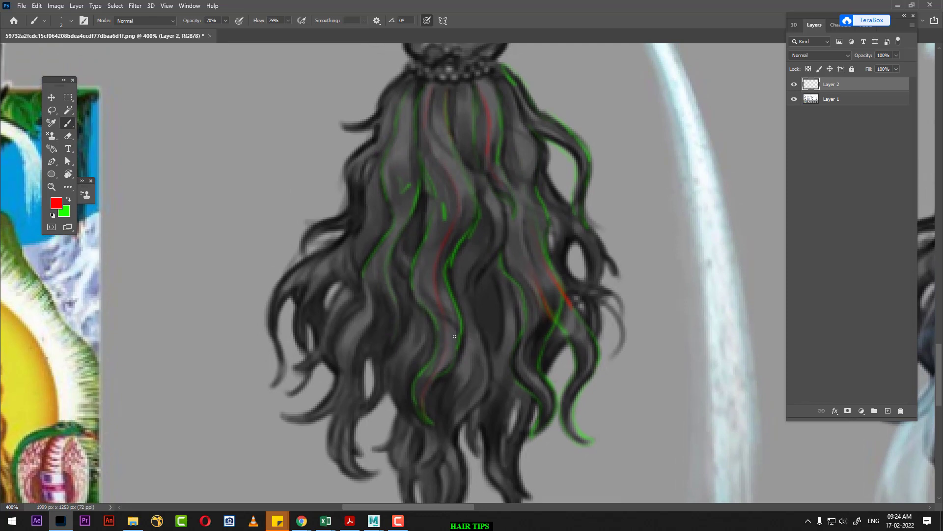
{"action": "scroll", "coordinate": [455, 336], "scroll_direction": "down", "scroll_amount": 3}
{"action": "scroll", "coordinate": [482, 246], "scroll_direction": "down", "scroll_amount": 2}
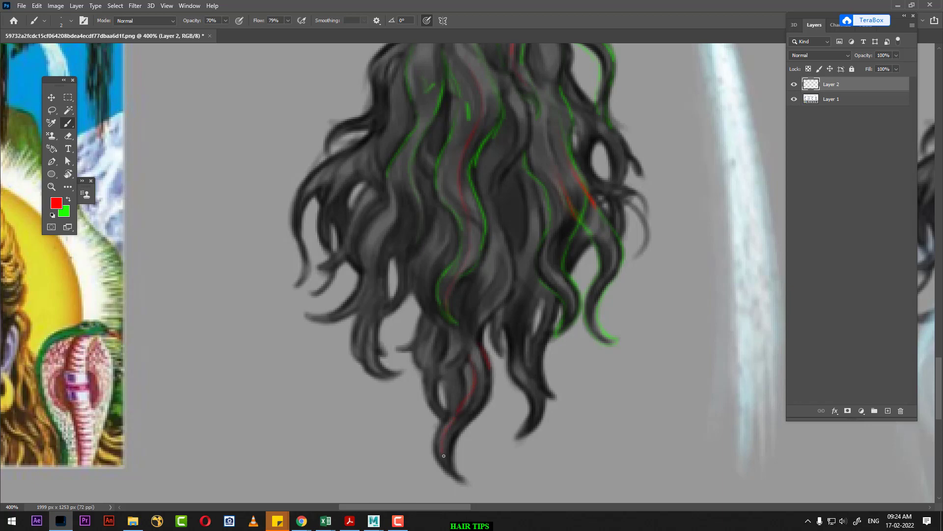
{"action": "key", "text": "x"}
{"action": "mouse_move", "coordinate": [482, 343]}
{"action": "left_mouse_down"}
{"action": "mouse_move", "coordinate": [490, 383]}
{"action": "mouse_move", "coordinate": [455, 446]}
{"action": "mouse_move", "coordinate": [457, 466]}
{"action": "left_mouse_up"}
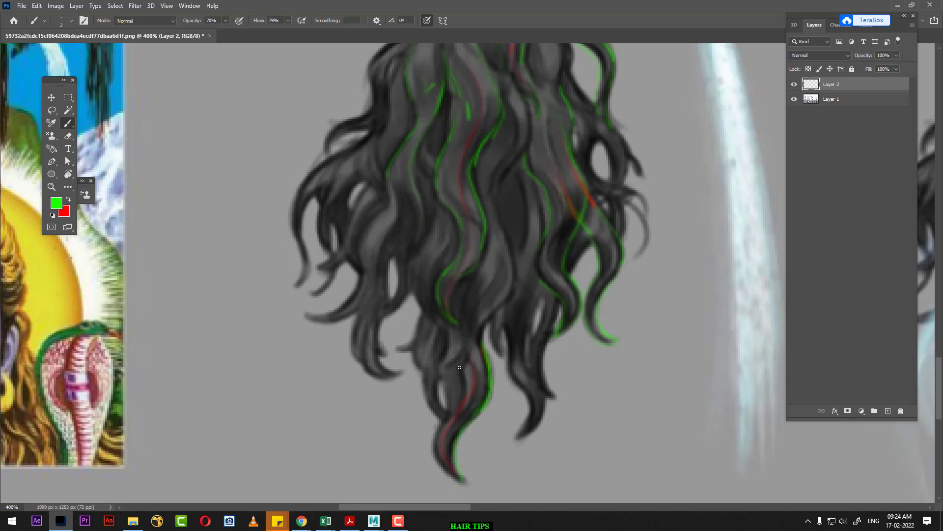
{"action": "left_click_drag", "start_coordinate": [464, 378], "coordinate": [448, 417]}
Step: Paint green guides toward a right strand's tip and along its edge
{"action": "left_click_drag", "start_coordinate": [487, 313], "coordinate": [484, 350]}
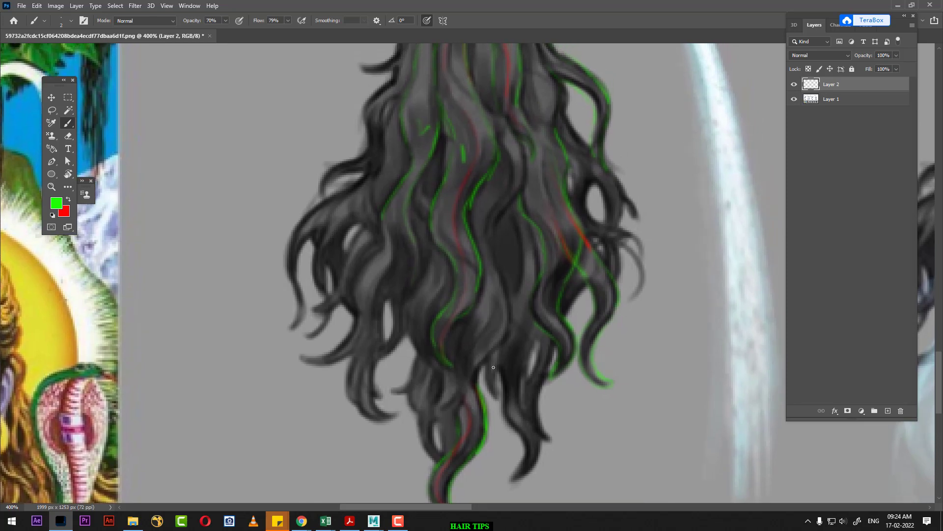
{"action": "scroll", "coordinate": [493, 367], "scroll_direction": "down", "scroll_amount": 2}
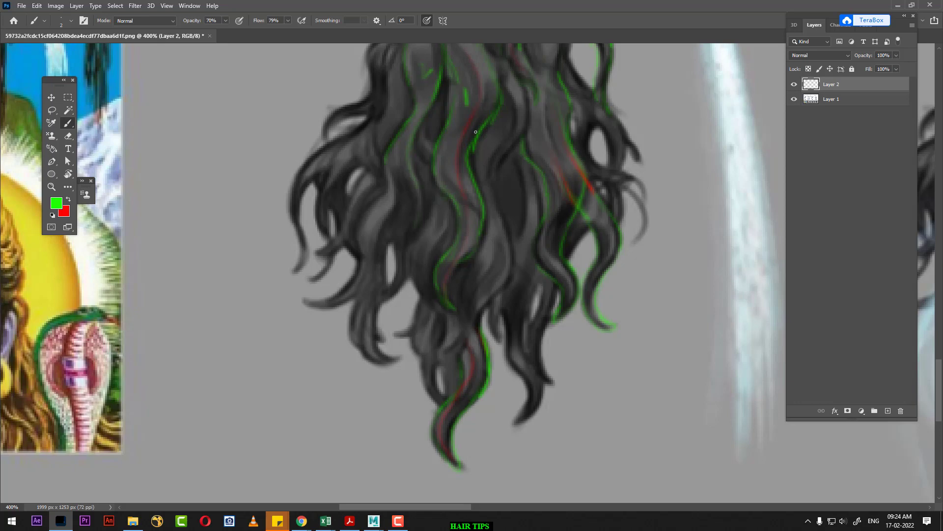
{"action": "scroll", "coordinate": [514, 290], "scroll_direction": "up", "scroll_amount": 2}
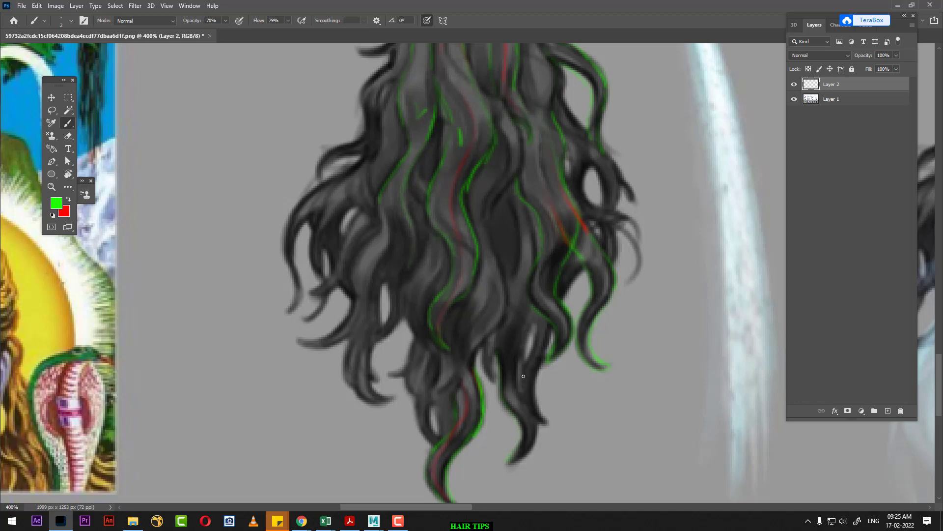
{"action": "left_click_drag", "start_coordinate": [523, 379], "coordinate": [532, 405]}
{"action": "left_click_drag", "start_coordinate": [511, 463], "coordinate": [531, 409]}
{"action": "scroll", "coordinate": [536, 373], "scroll_direction": "down", "scroll_amount": 3}
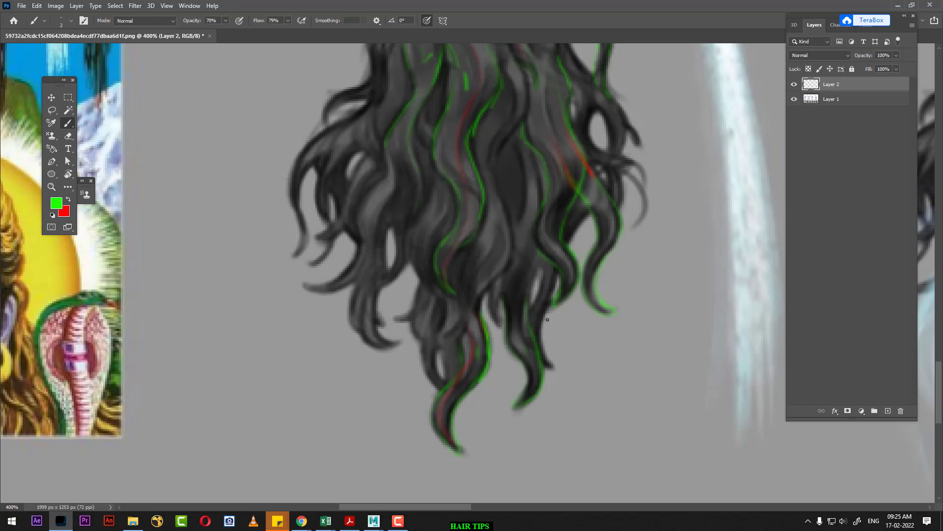
Step: Add green guides along the edges of the lower central strands
{"action": "left_click_drag", "start_coordinate": [550, 317], "coordinate": [558, 363]}
{"action": "left_click_drag", "start_coordinate": [609, 327], "coordinate": [620, 296]}
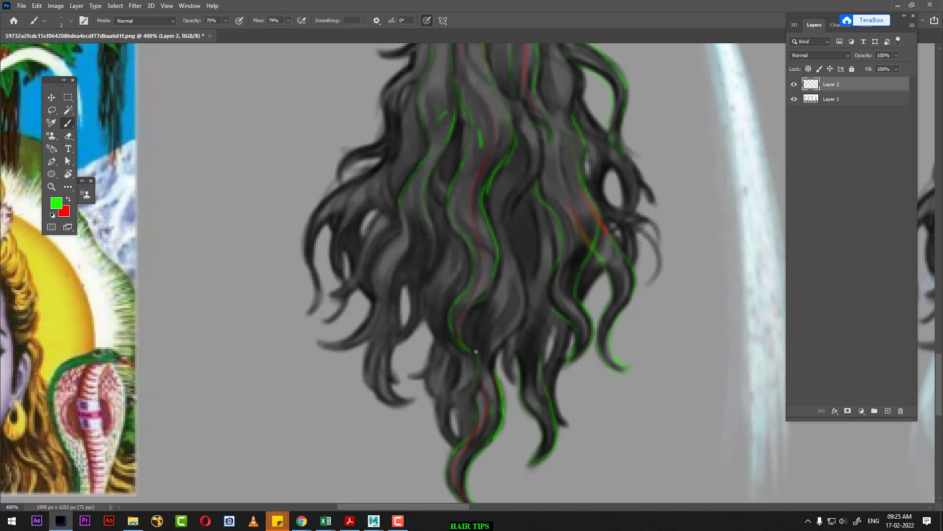
{"action": "left_click_drag", "start_coordinate": [461, 355], "coordinate": [430, 334]}
{"action": "mouse_move", "coordinate": [448, 240]}
{"action": "left_mouse_down"}
{"action": "mouse_move", "coordinate": [421, 299]}
{"action": "mouse_move", "coordinate": [460, 381]}
{"action": "left_mouse_up"}
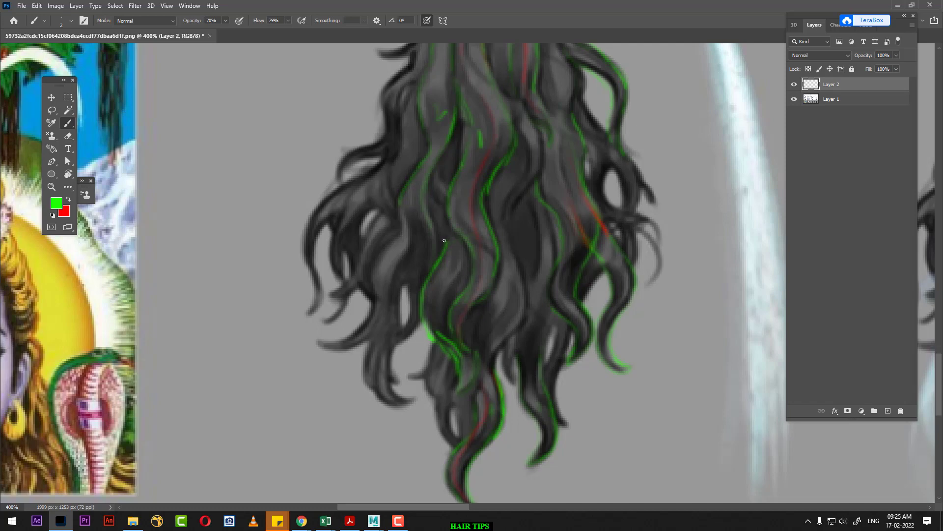
{"action": "mouse_move", "coordinate": [446, 245]}
{"action": "left_mouse_down"}
{"action": "mouse_move", "coordinate": [435, 214]}
{"action": "mouse_move", "coordinate": [435, 269]}
{"action": "left_mouse_up"}
Step: Trace green flow guides down the hair's outer left edge and left strands
{"action": "left_click_drag", "start_coordinate": [512, 273], "coordinate": [497, 324]}
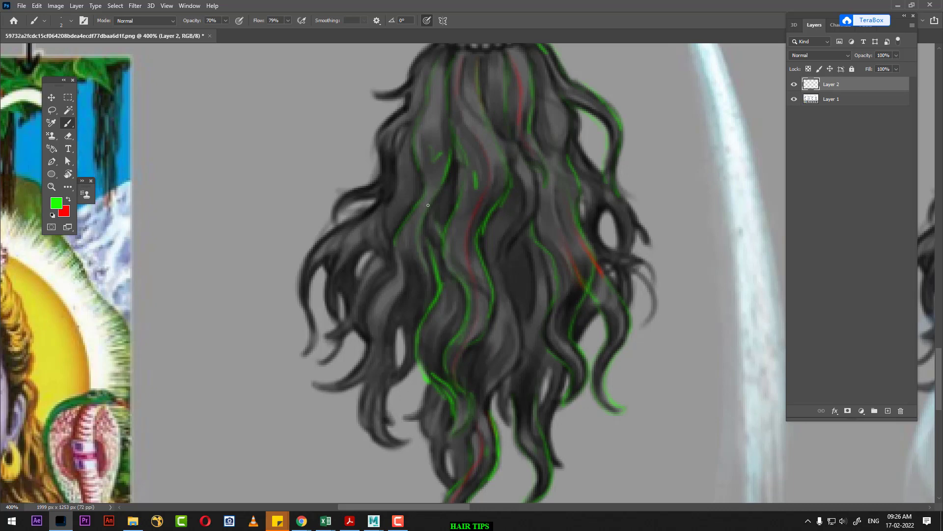
{"action": "left_click_drag", "start_coordinate": [530, 299], "coordinate": [466, 316]}
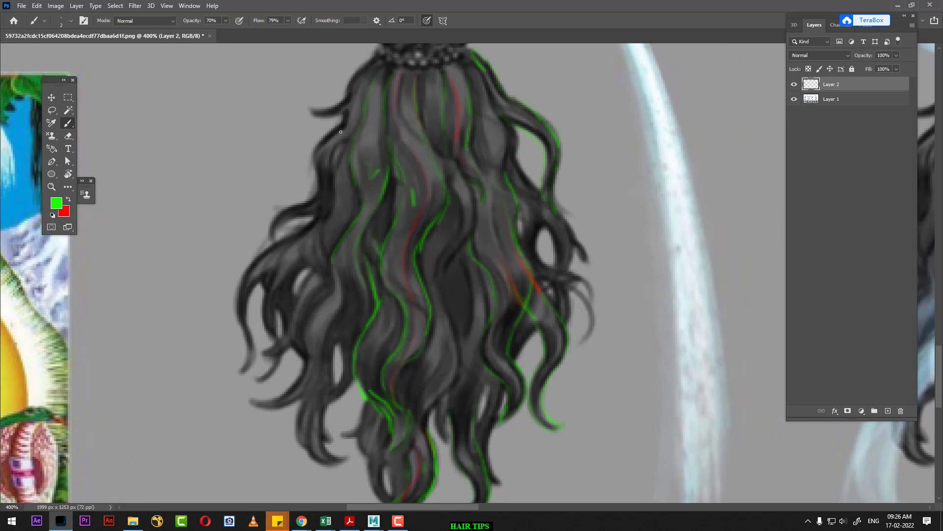
{"action": "left_click_drag", "start_coordinate": [323, 133], "coordinate": [314, 171]}
{"action": "left_click_drag", "start_coordinate": [283, 209], "coordinate": [268, 233]}
{"action": "mouse_move", "coordinate": [320, 211]}
{"action": "left_mouse_down"}
{"action": "mouse_move", "coordinate": [324, 202]}
{"action": "mouse_move", "coordinate": [270, 249]}
{"action": "left_mouse_up"}
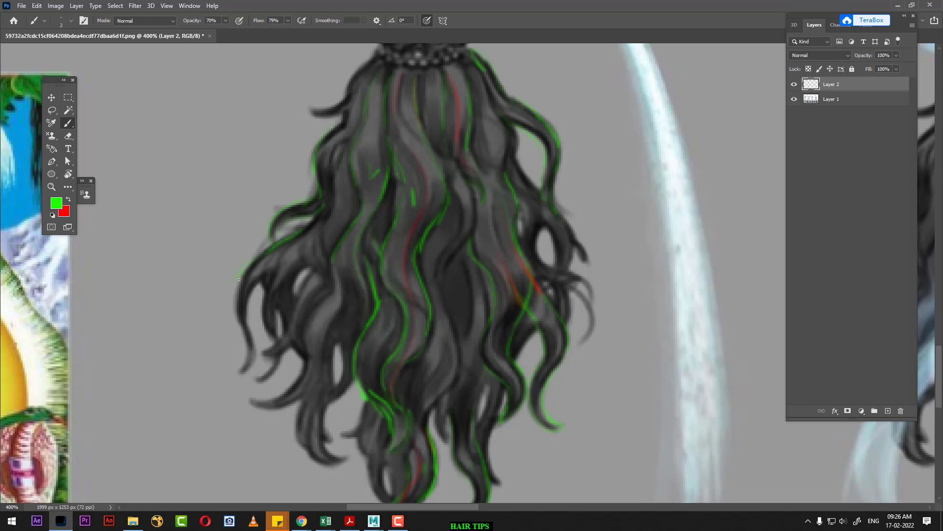
{"action": "left_click_drag", "start_coordinate": [239, 279], "coordinate": [248, 351]}
{"action": "left_click_drag", "start_coordinate": [338, 218], "coordinate": [350, 198]}
{"action": "mouse_move", "coordinate": [331, 228]}
{"action": "left_mouse_down"}
{"action": "mouse_move", "coordinate": [249, 284]}
{"action": "mouse_move", "coordinate": [246, 309]}
{"action": "left_mouse_up"}
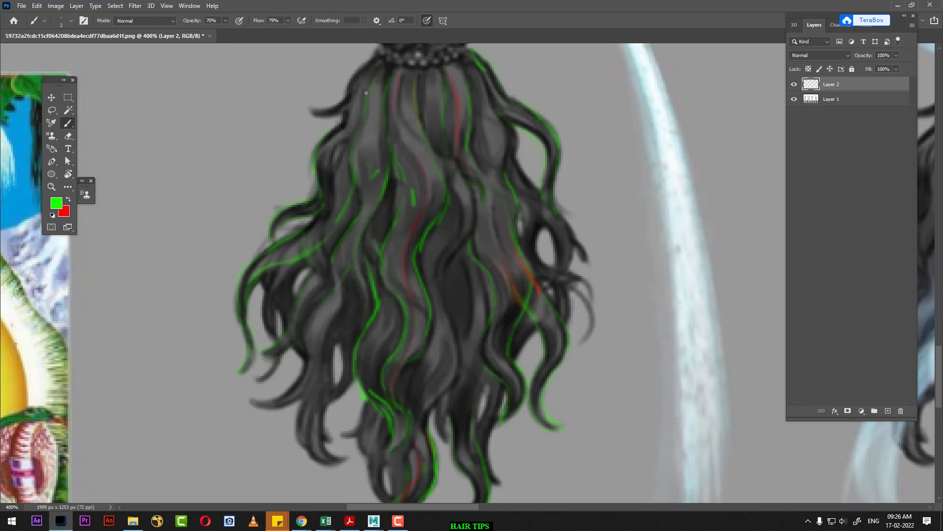
Step: Add a red flow guide on a left strand, then more green guides on the lower hair
{"action": "key", "text": "x"}
{"action": "left_click_drag", "start_coordinate": [330, 252], "coordinate": [304, 289]}
{"action": "key", "text": "x"}
{"action": "left_click_drag", "start_coordinate": [309, 312], "coordinate": [317, 362]}
{"action": "left_click_drag", "start_coordinate": [298, 383], "coordinate": [256, 396]}
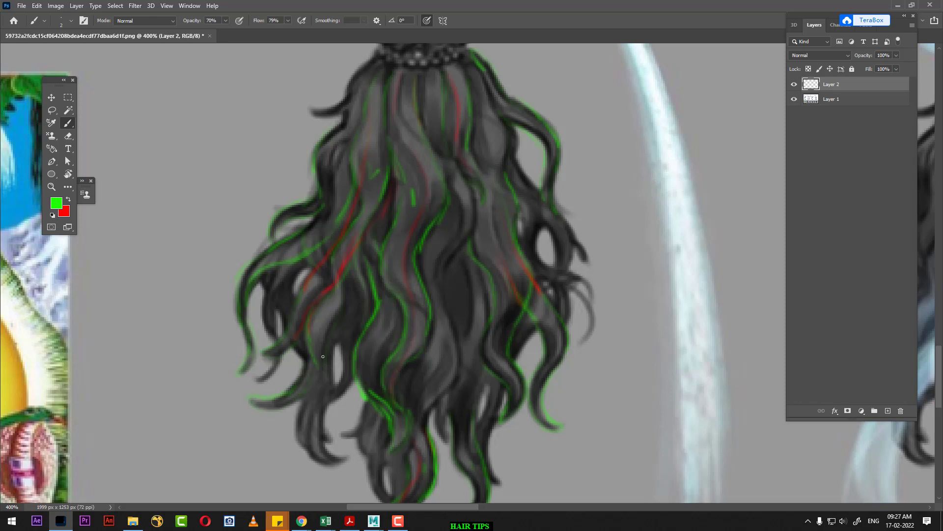
{"action": "left_click_drag", "start_coordinate": [331, 335], "coordinate": [326, 347]}
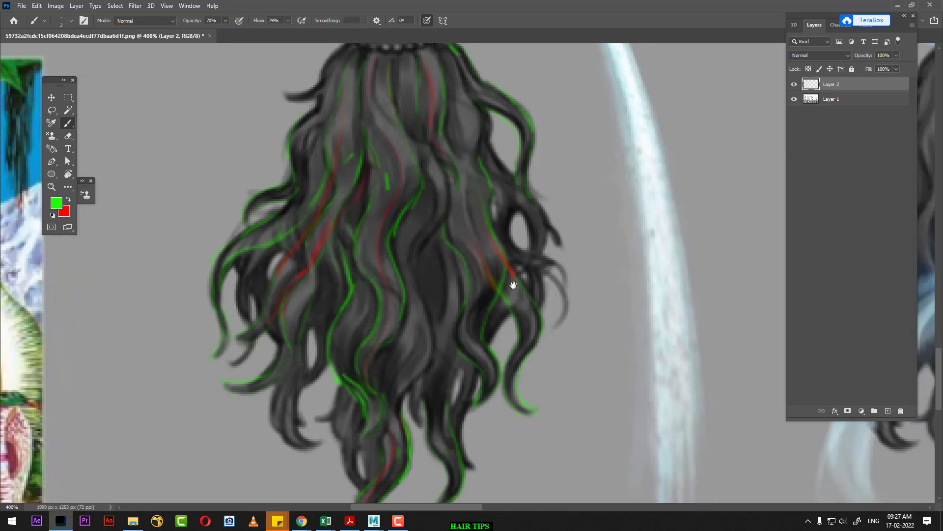
Step: Pan across the canvas and settle at 300% showing concepts B and C together
{"action": "left_click_drag", "start_coordinate": [511, 276], "coordinate": [253, 254]}
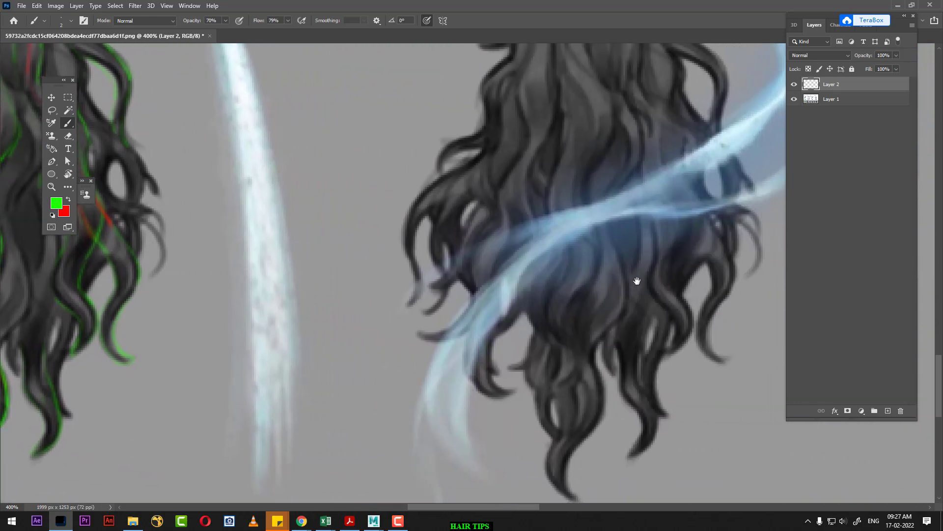
{"action": "mouse_move", "coordinate": [635, 281]}
{"action": "left_mouse_down"}
{"action": "mouse_move", "coordinate": [599, 354]}
{"action": "mouse_move", "coordinate": [271, 343]}
{"action": "mouse_move", "coordinate": [290, 405]}
{"action": "left_mouse_up"}
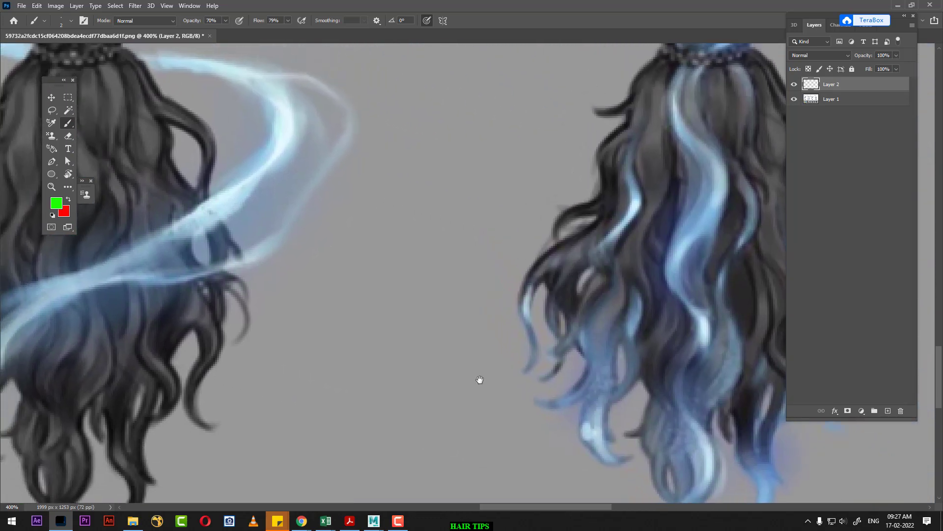
{"action": "key", "text": "ctrl+minus"}
{"action": "key", "text": "ctrl+minus"}
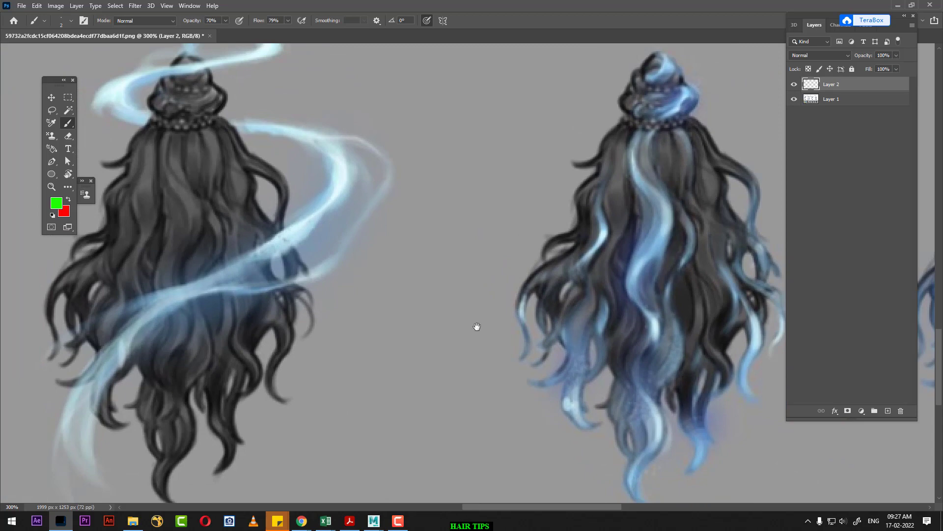
{"action": "key", "text": "ctrl+plus"}
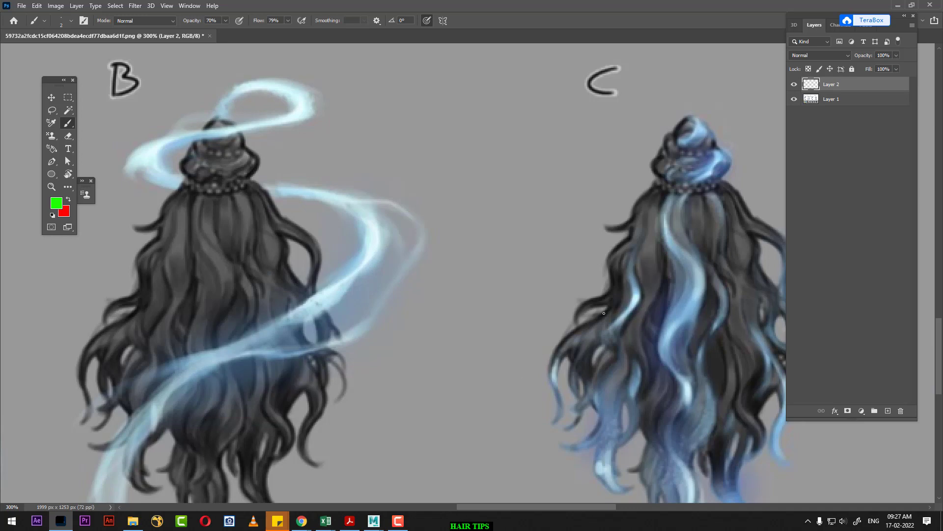
Step: Paint two thin green guides along the blue-streaked hair's strand tips, then return to concept B
{"action": "left_click_drag", "start_coordinate": [647, 337], "coordinate": [610, 263]}
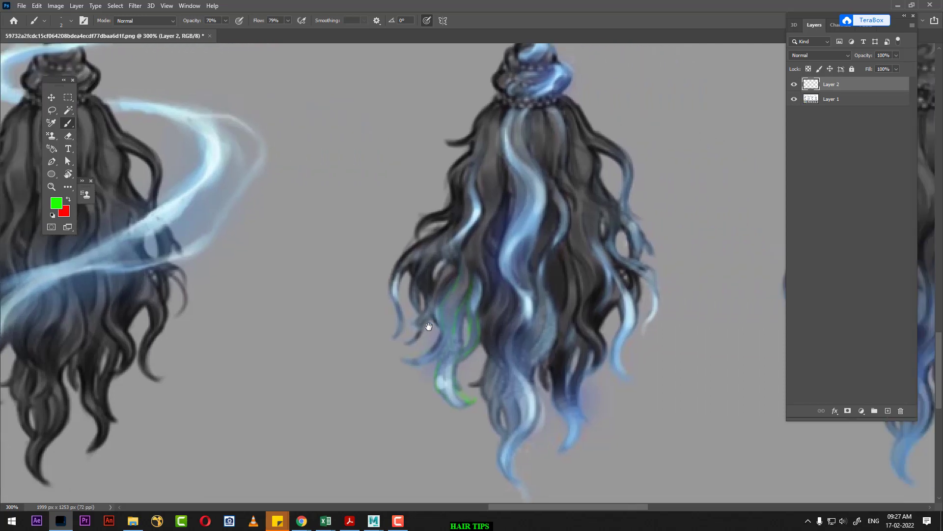
{"action": "left_click_drag", "start_coordinate": [644, 344], "coordinate": [285, 301]}
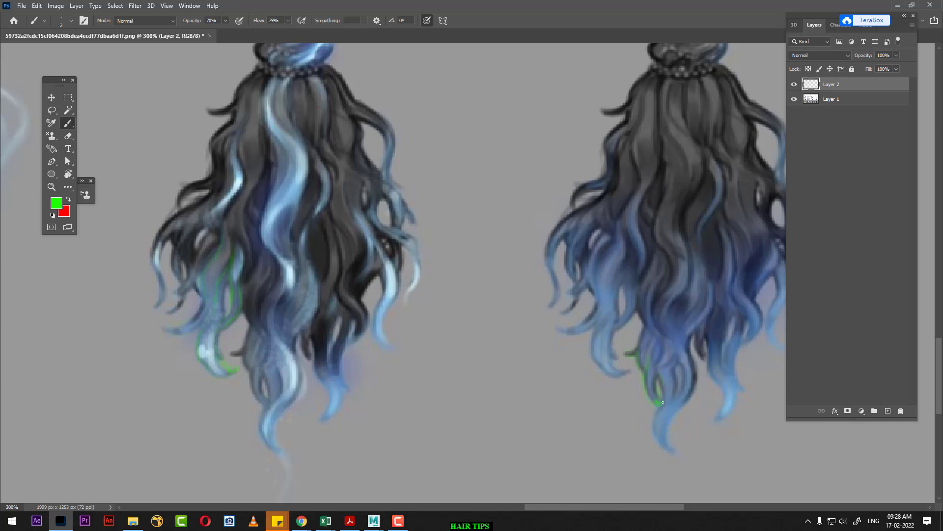
{"action": "mouse_move", "coordinate": [663, 403]}
{"action": "left_mouse_down"}
{"action": "mouse_move", "coordinate": [663, 386]}
{"action": "mouse_move", "coordinate": [680, 387]}
{"action": "mouse_move", "coordinate": [675, 373]}
{"action": "left_mouse_up"}
{"action": "left_click_drag", "start_coordinate": [703, 334], "coordinate": [709, 365]}
{"action": "left_click_drag", "start_coordinate": [362, 375], "coordinate": [750, 352]}
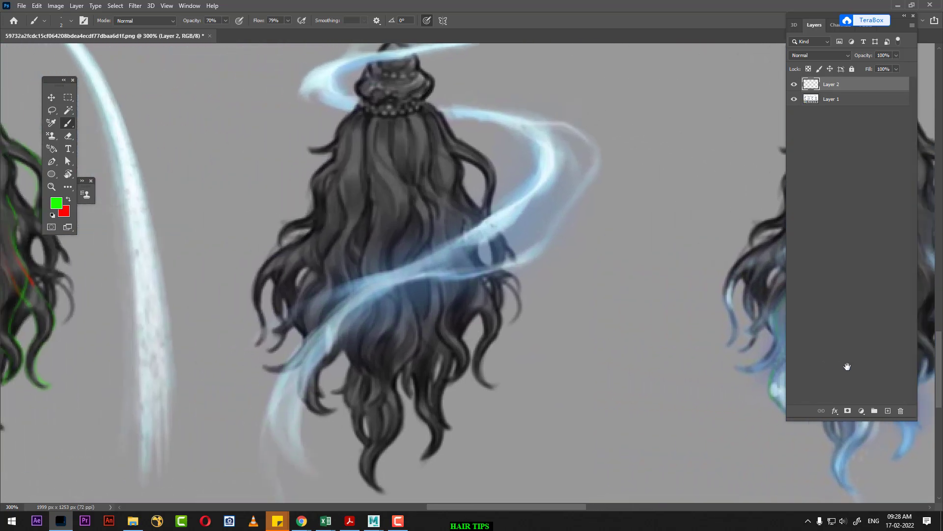
Step: Pan the canvas back to centre on hair A with its red and green guides
{"action": "scroll", "coordinate": [749, 352], "scroll_direction": "left", "scroll_amount": 15}
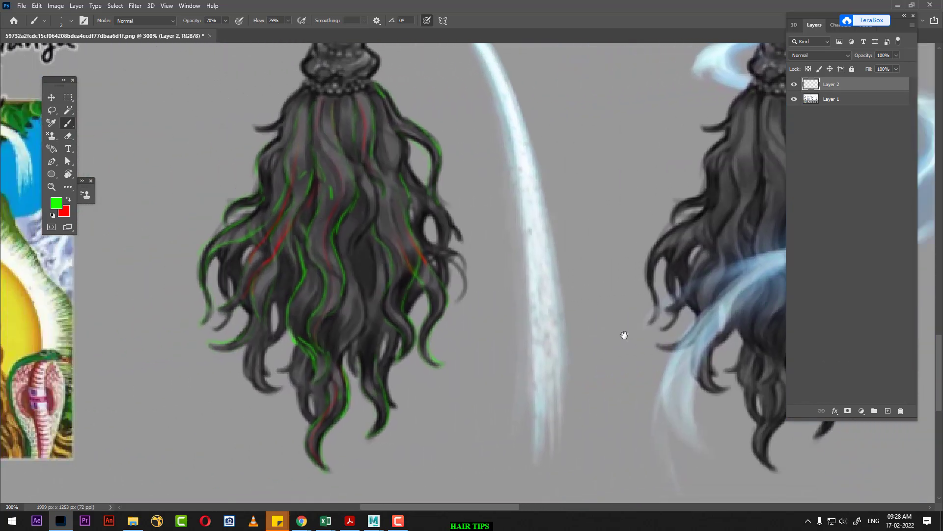
{"action": "left_click_drag", "start_coordinate": [624, 335], "coordinate": [672, 339]}
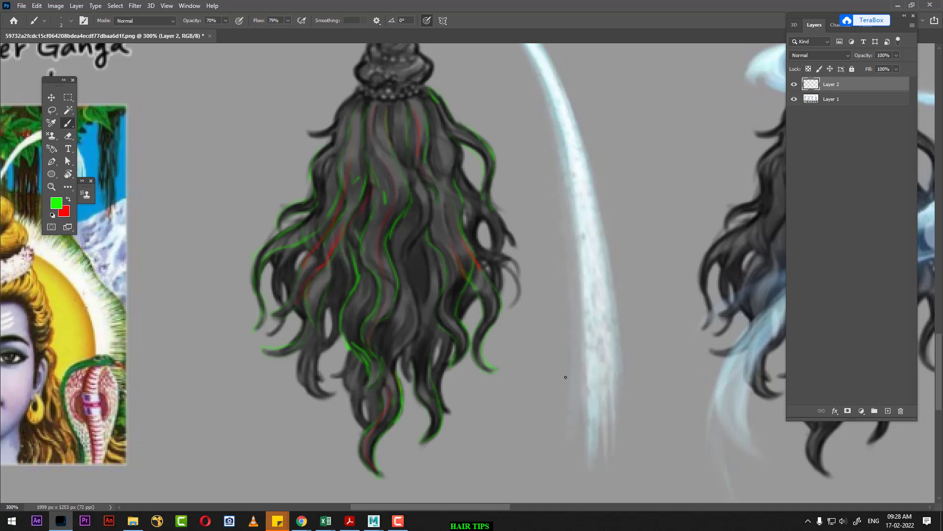
{"action": "left_click_drag", "start_coordinate": [538, 270], "coordinate": [465, 294]}
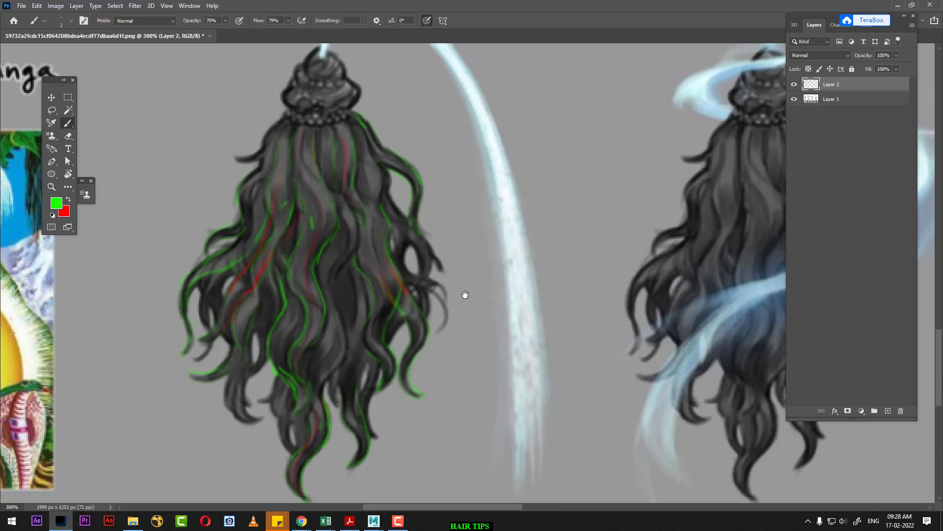
Step: Launch Google Chrome from the Start search and maximise its window
{"action": "key", "text": "super"}
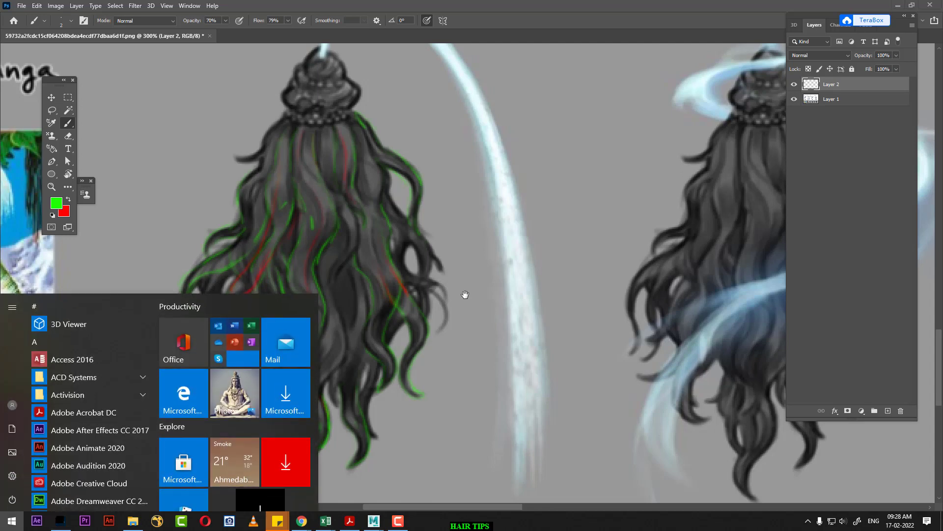
{"action": "type", "text": "ch"}
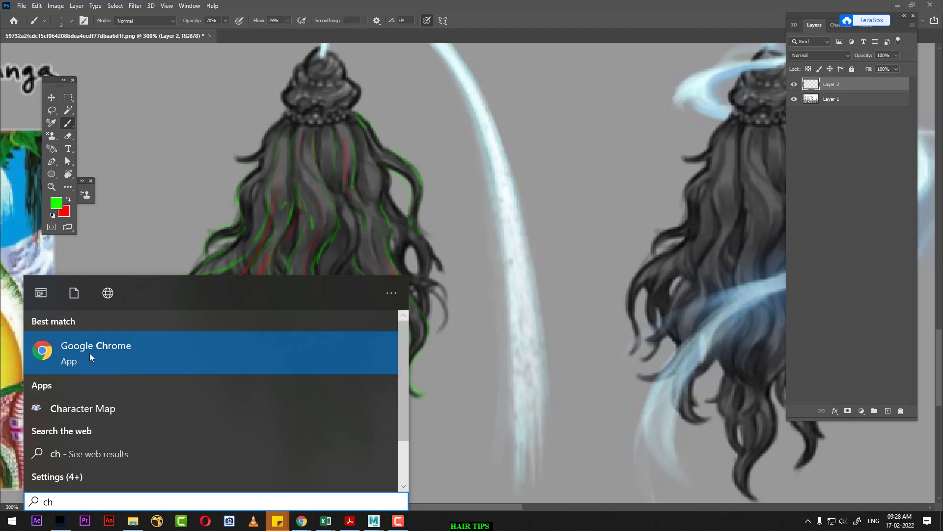
{"action": "left_click", "coordinate": [89, 352]}
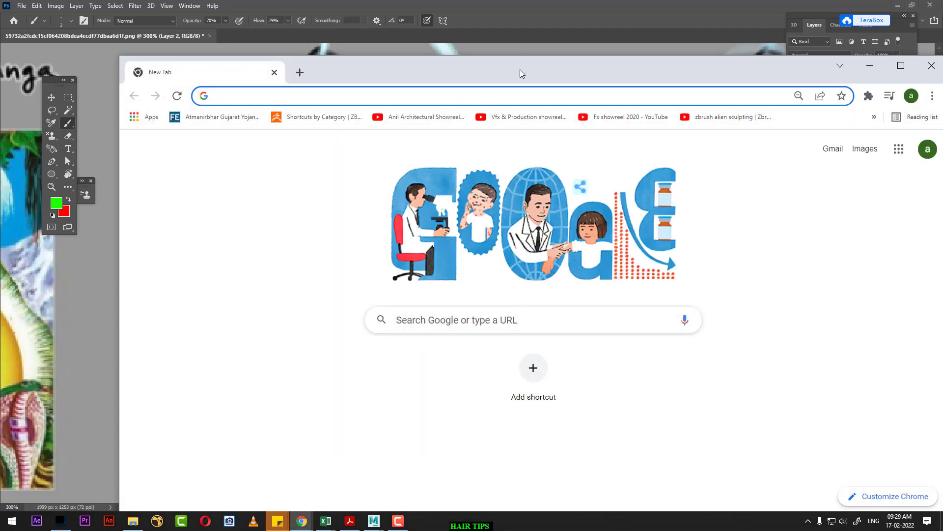
{"action": "double_click", "coordinate": [519, 69]}
Step: Search Google for 'gaming 3d model'
{"action": "left_click", "coordinate": [344, 259]}
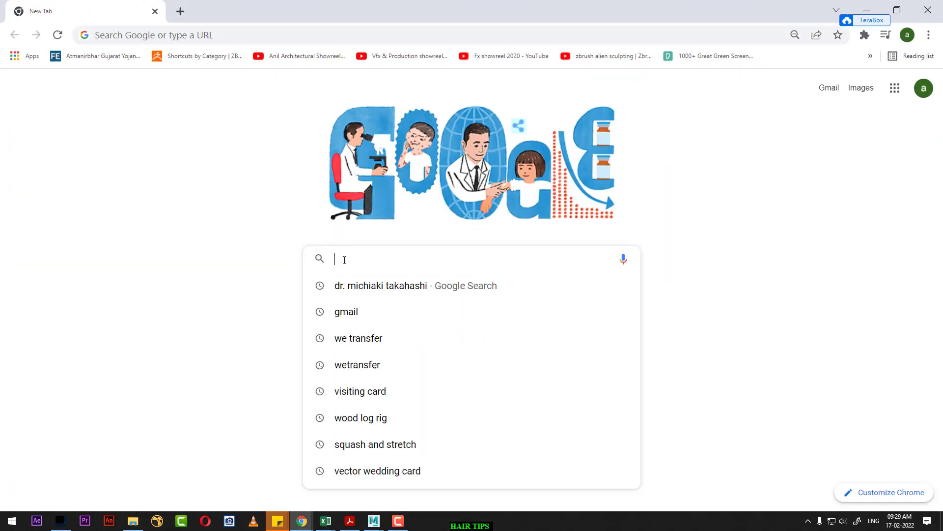
{"action": "type", "text": "gaming"}
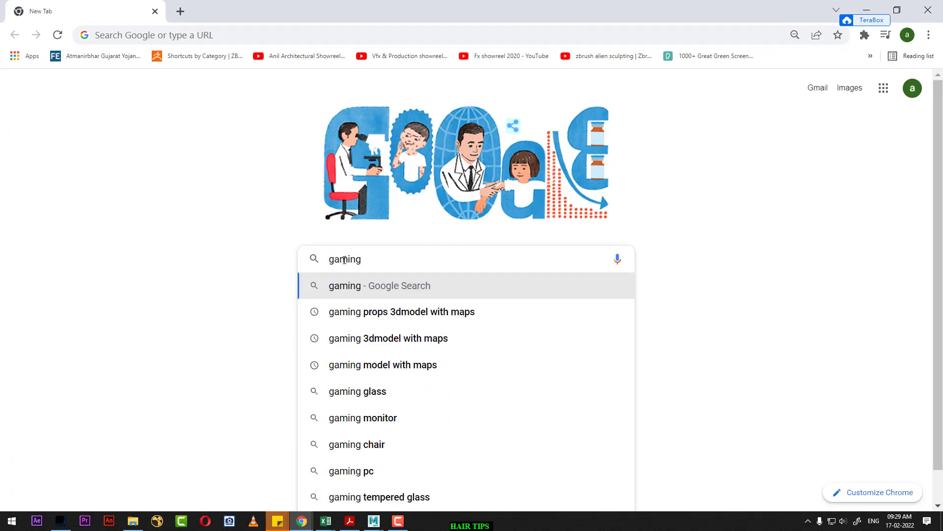
{"action": "type", "text": " 3ds"}
{"action": "key", "text": "BackSpace"}
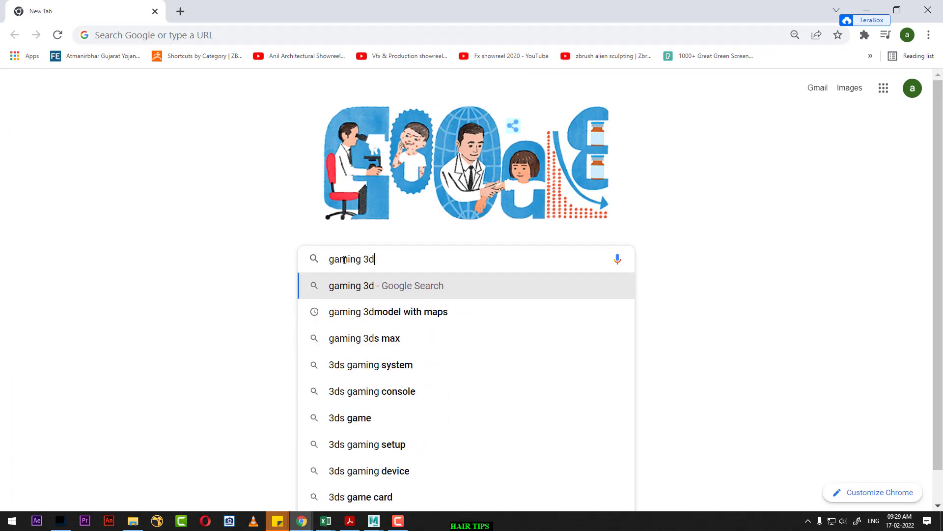
{"action": "type", "text": " model"}
{"action": "key", "text": "Return"}
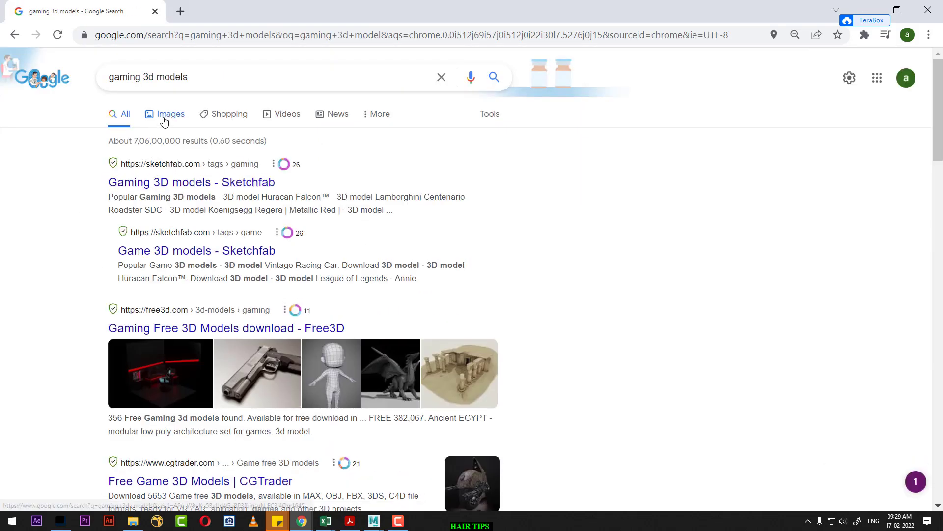
Step: Switch to Images and refine the query with 'face with hair'
{"action": "left_click", "coordinate": [164, 122]}
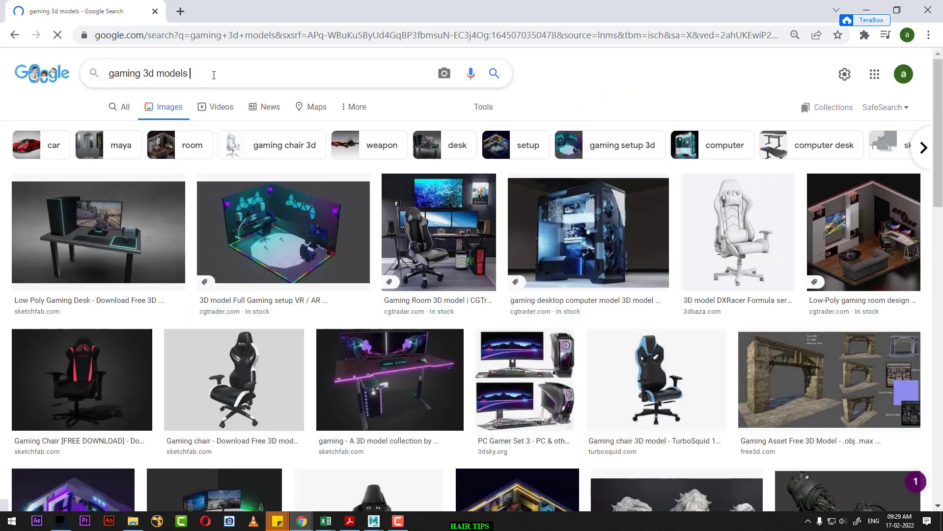
{"action": "type", "text": "face w"}
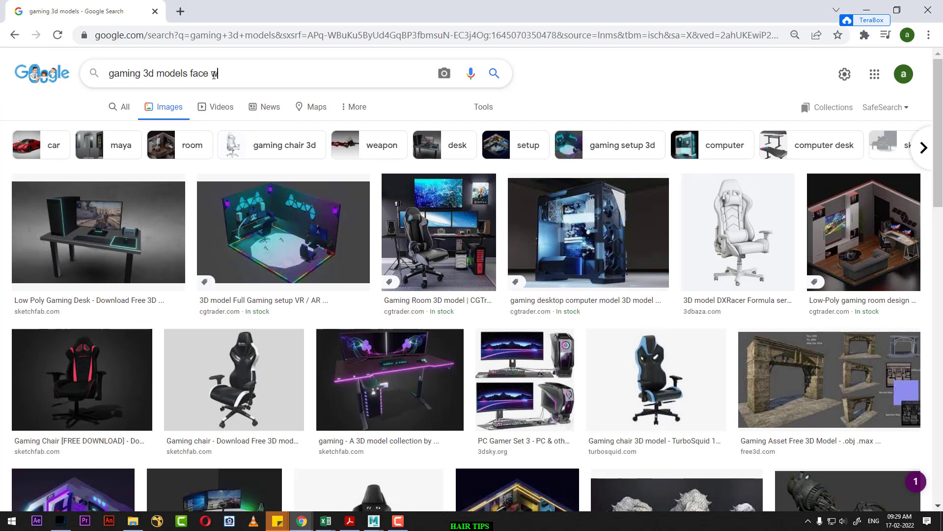
{"action": "type", "text": "ith hair"}
{"action": "key", "text": "Return"}
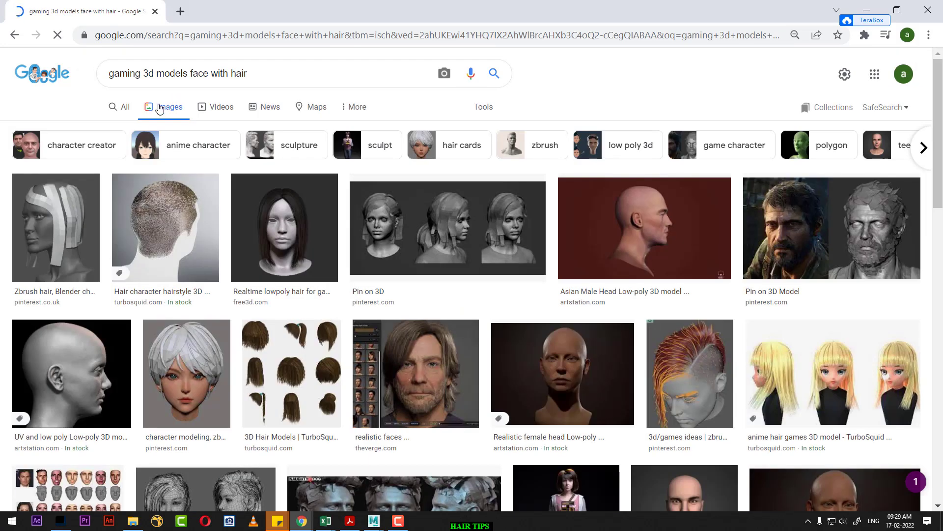
Step: Preview several game-hair results: hair cards, TurboSquid hair models, anime and long-haired faces
{"action": "left_click", "coordinate": [73, 223]}
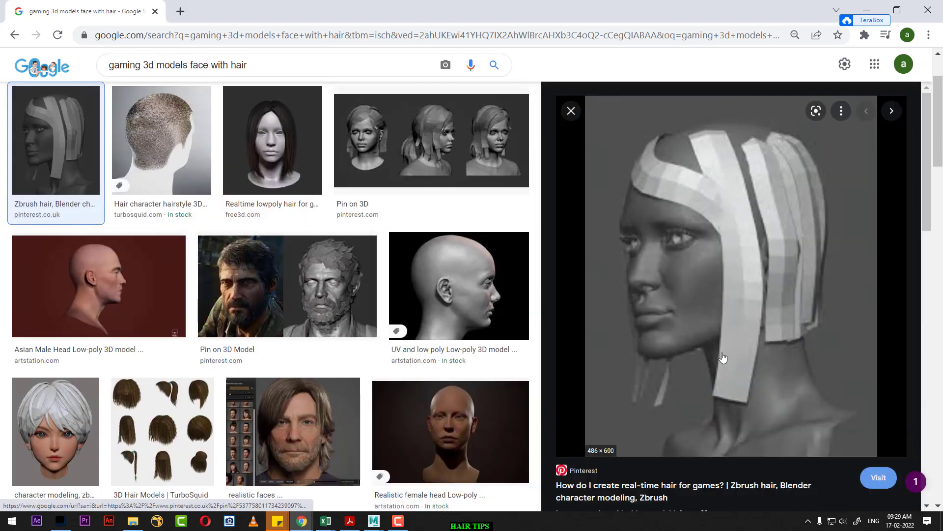
{"action": "left_click", "coordinate": [137, 418]}
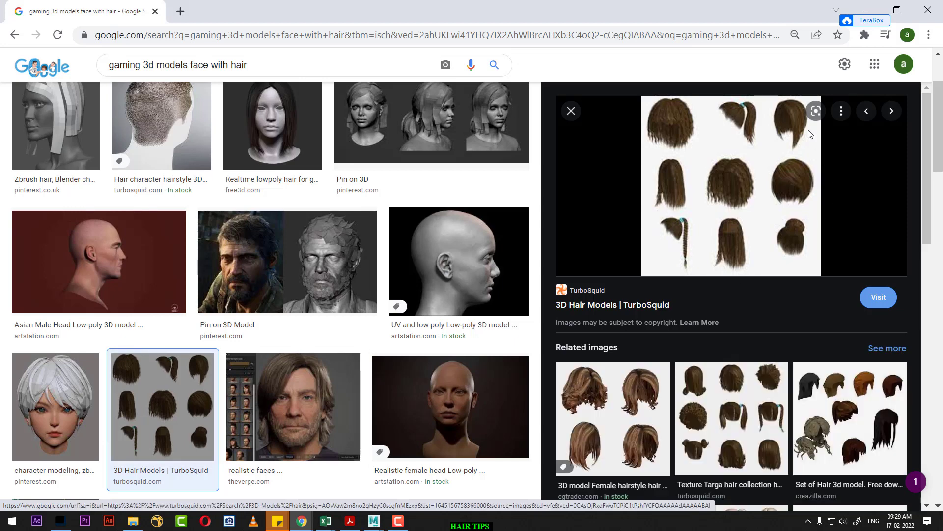
{"action": "left_click", "coordinate": [69, 404]}
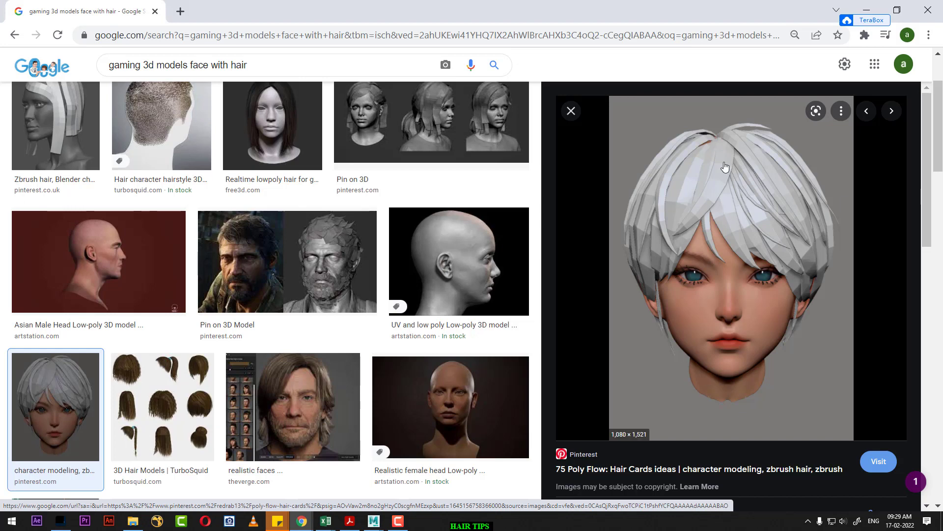
{"action": "left_click", "coordinate": [294, 405]}
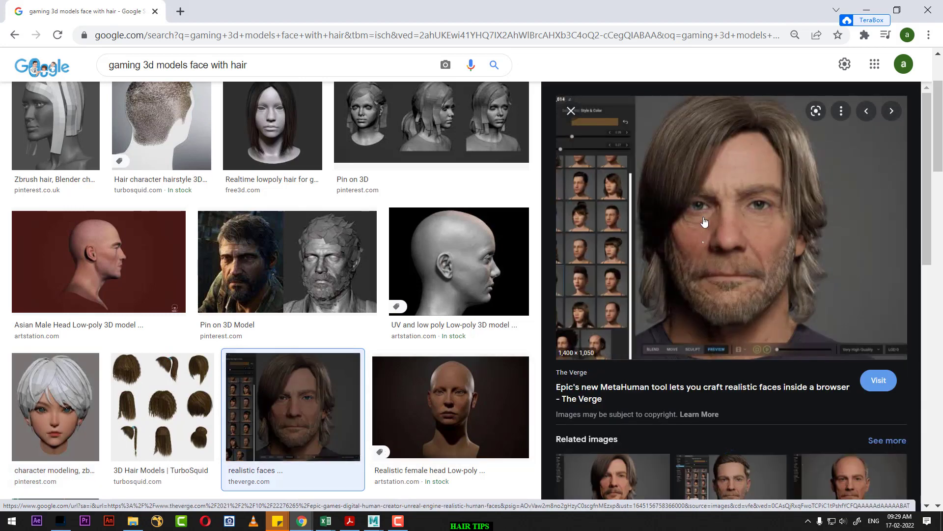
{"action": "left_click", "coordinate": [191, 410]}
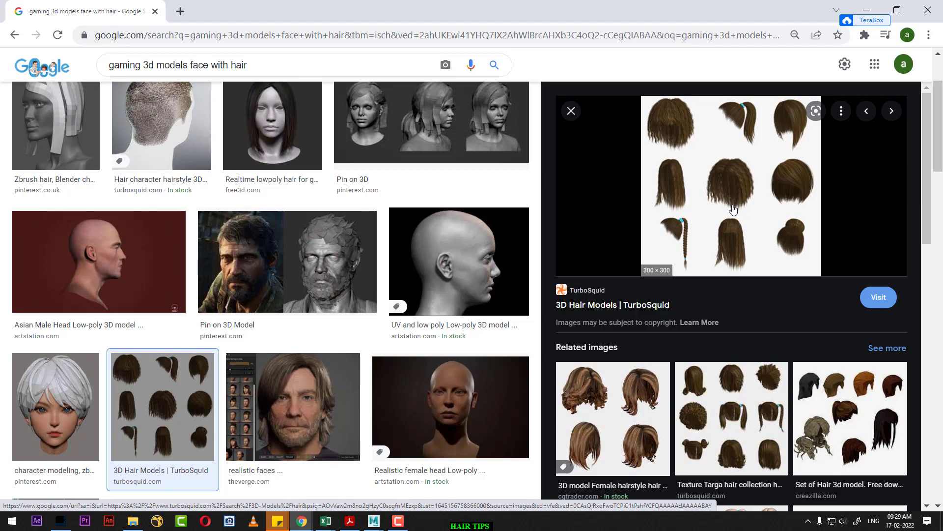
Step: Open the related Hair Wig image, then the Pin on 3D Model face sculpt
{"action": "scroll", "coordinate": [739, 422], "scroll_direction": "down", "scroll_amount": 4}
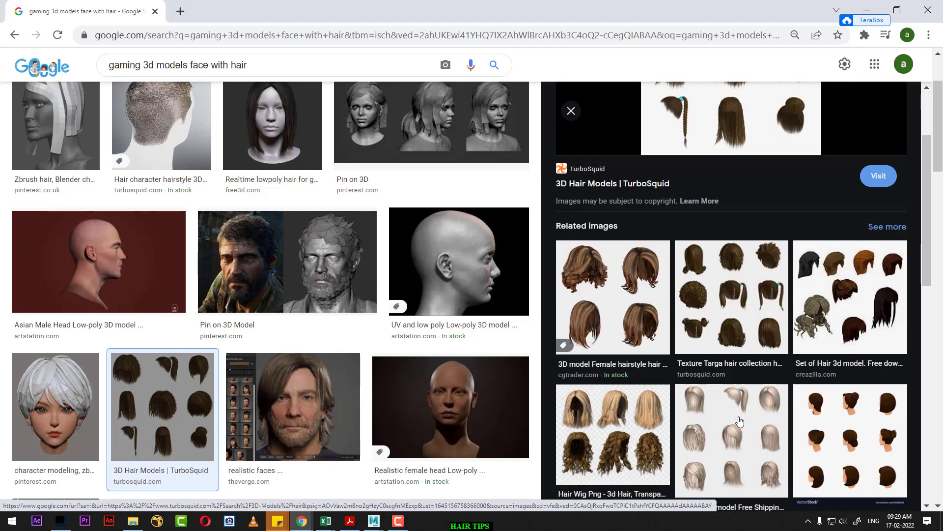
{"action": "left_click", "coordinate": [623, 365]}
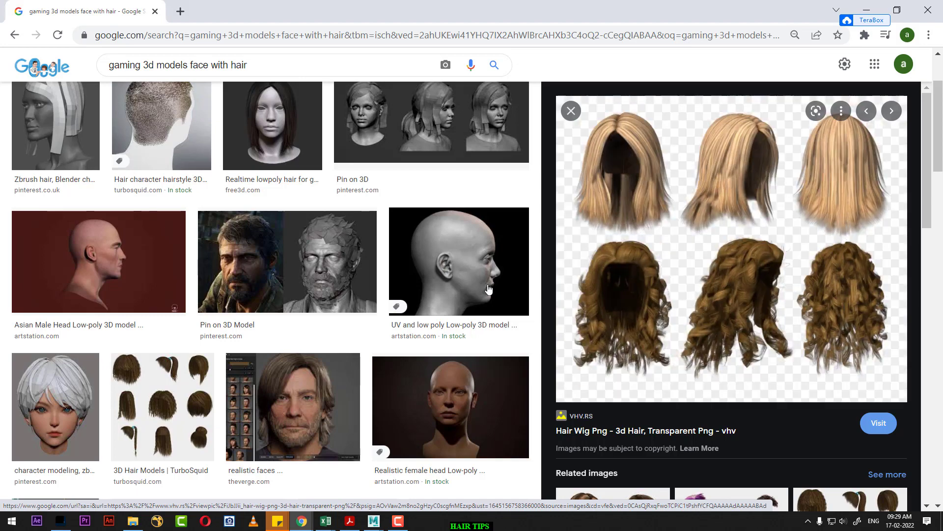
{"action": "left_click", "coordinate": [337, 261]}
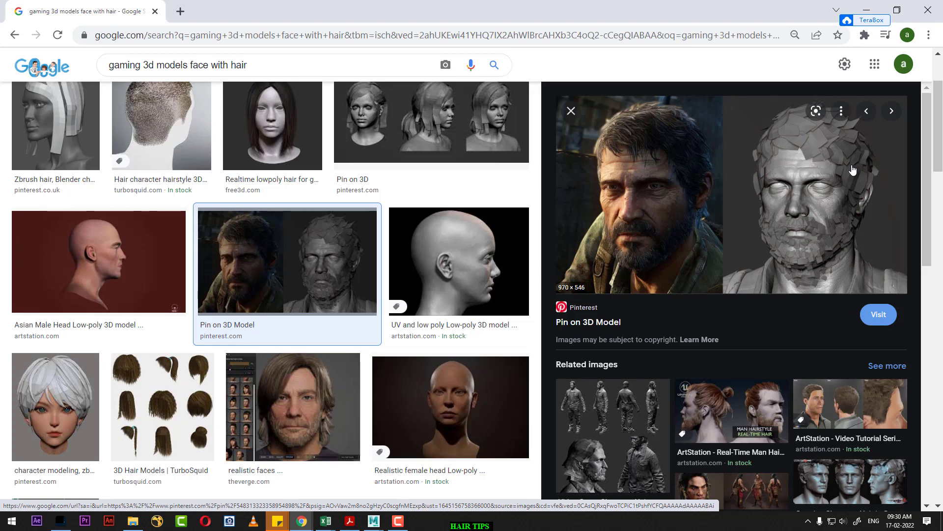
Step: Preview game-hair references: ArtStation tutorial, Creating Hair for Real-Time Game Characters, Techniques, 3D hair card heads
{"action": "left_click", "coordinate": [850, 427]}
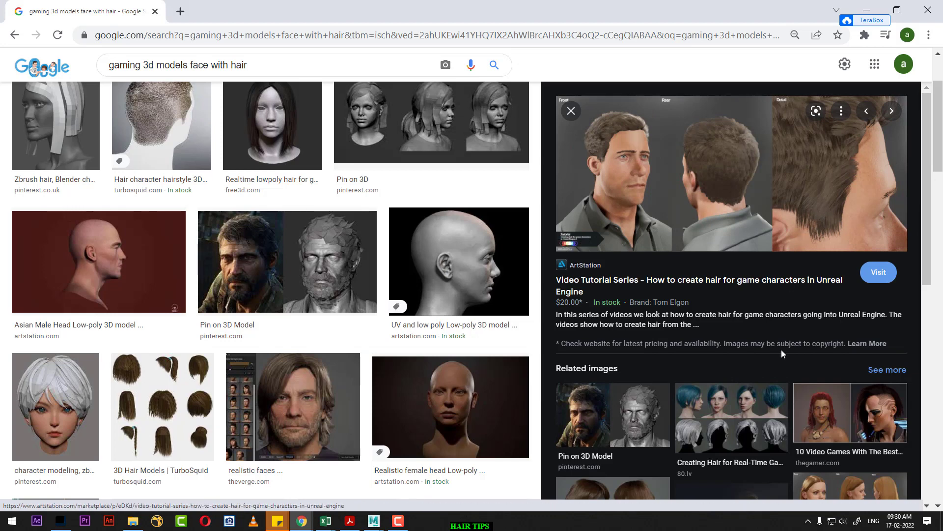
{"action": "left_click", "coordinate": [729, 413]}
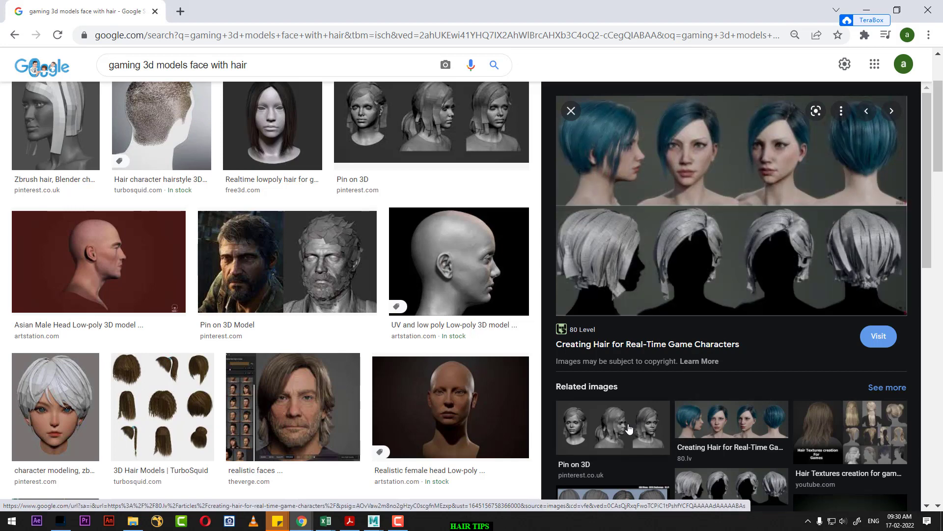
{"action": "scroll", "coordinate": [631, 428], "scroll_direction": "down", "scroll_amount": 4}
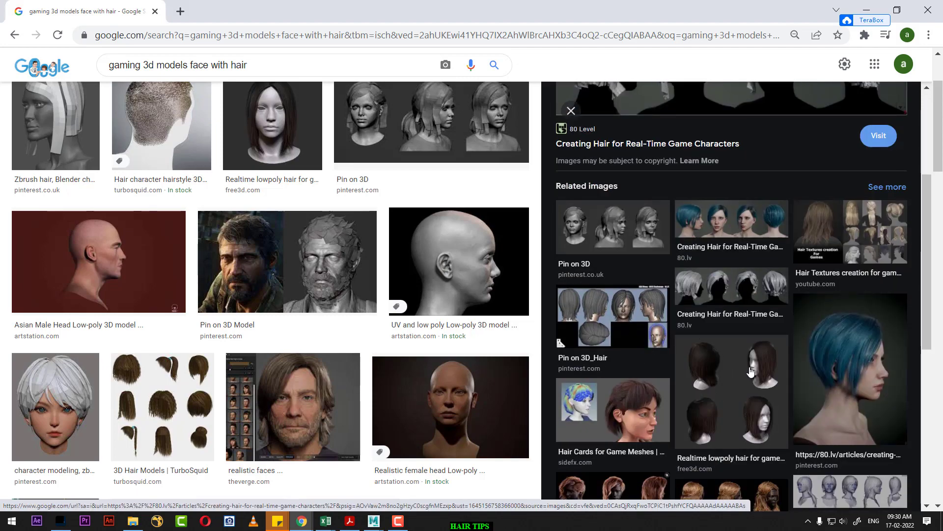
{"action": "scroll", "coordinate": [762, 424], "scroll_direction": "down", "scroll_amount": 4}
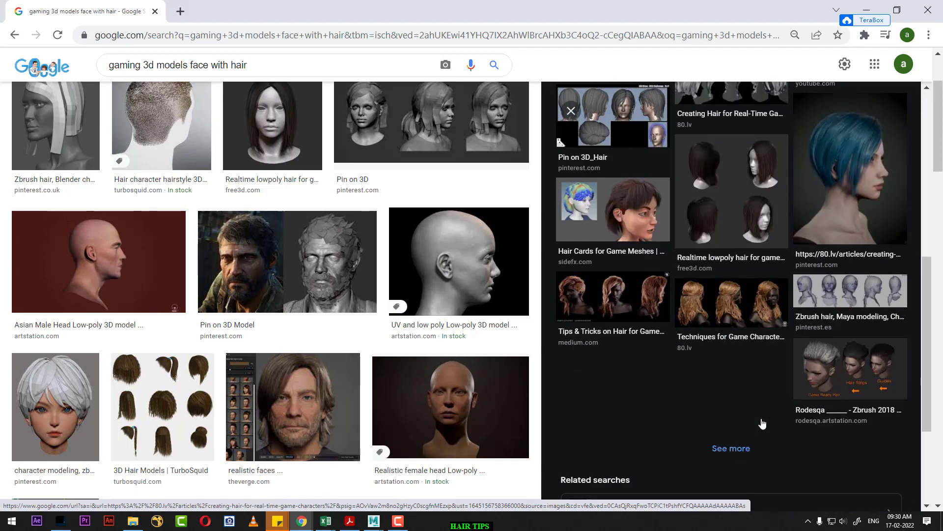
{"action": "left_click", "coordinate": [756, 298]}
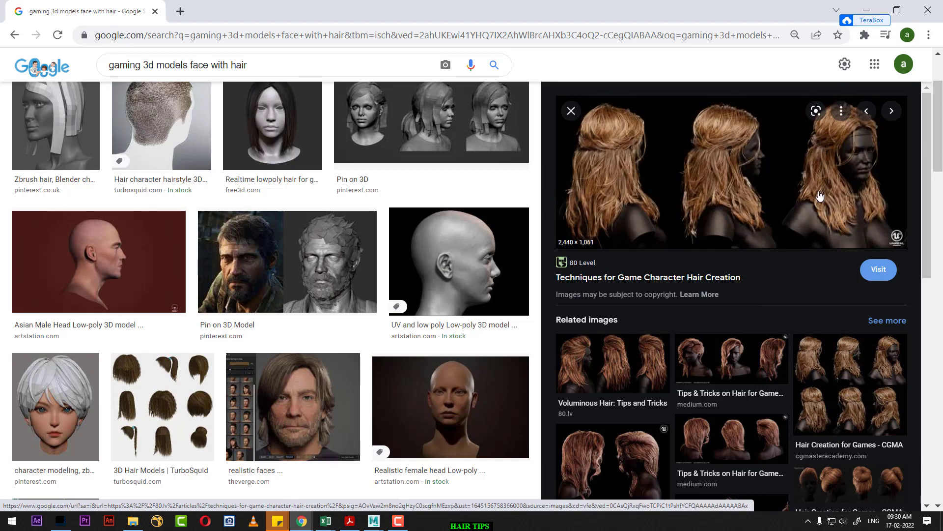
{"action": "scroll", "coordinate": [283, 285], "scroll_direction": "up", "scroll_amount": 3}
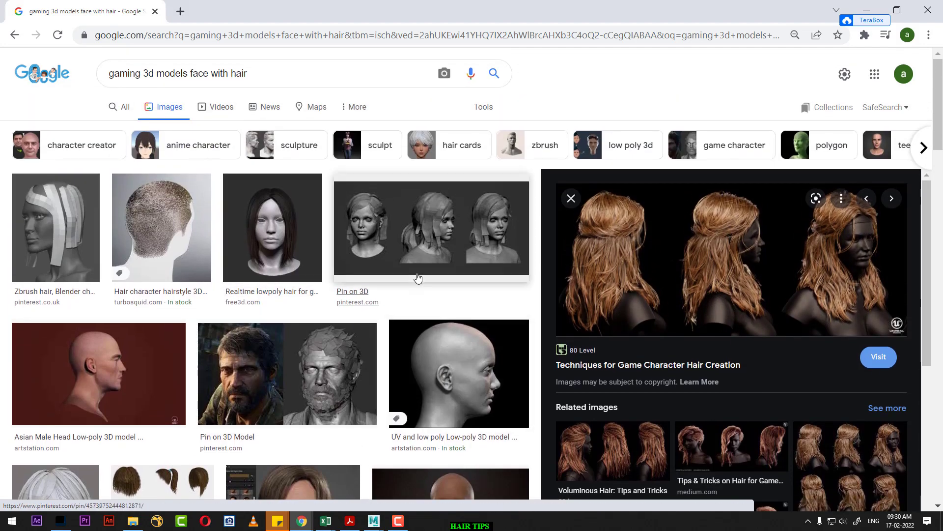
{"action": "left_click", "coordinate": [421, 236]}
{"action": "scroll", "coordinate": [384, 355], "scroll_direction": "down", "scroll_amount": 4}
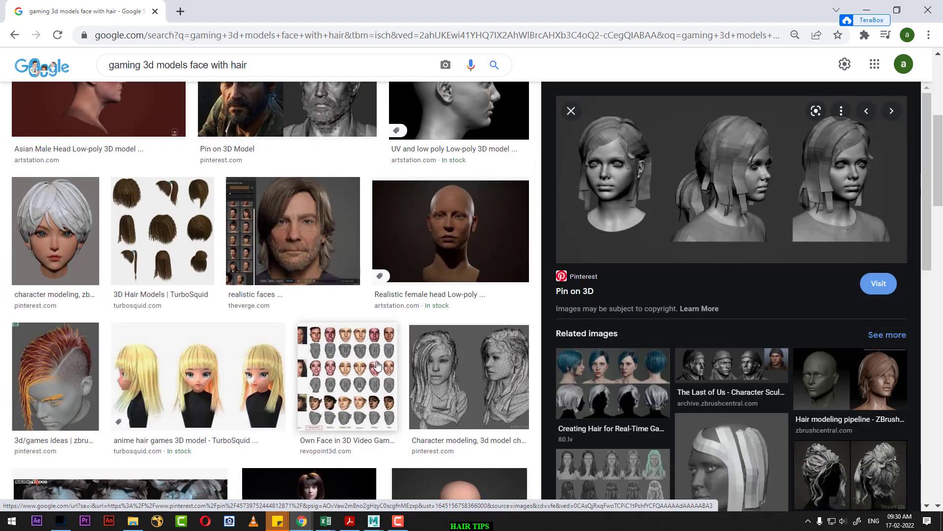
{"action": "scroll", "coordinate": [213, 391], "scroll_direction": "down", "scroll_amount": 3}
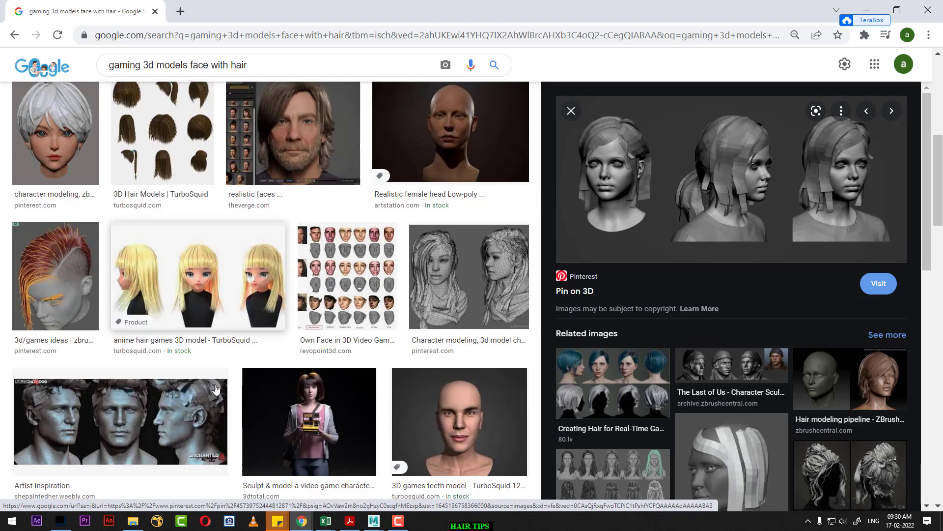
Step: Preview the orange-hair games idea, the wireframe yellow-hair image and '140 Hair for Games', then scroll further
{"action": "left_click", "coordinate": [37, 244]}
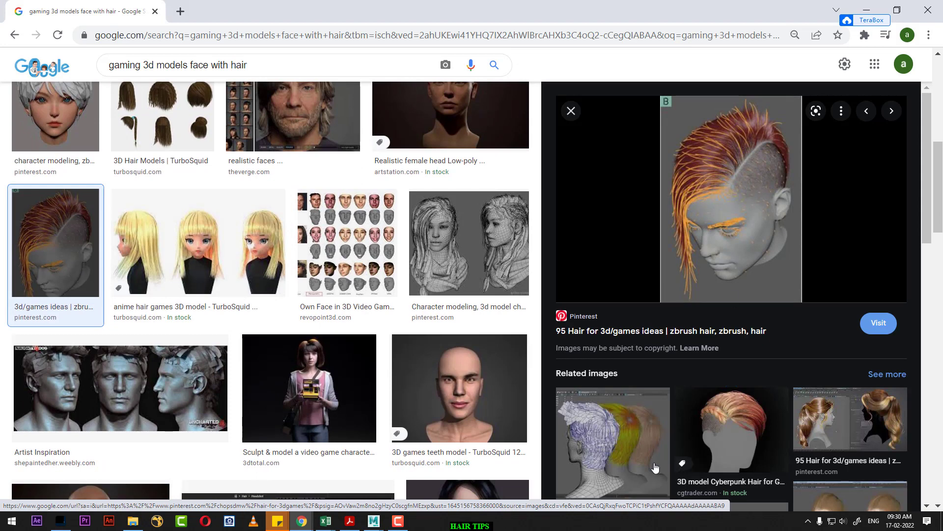
{"action": "left_click", "coordinate": [626, 447]}
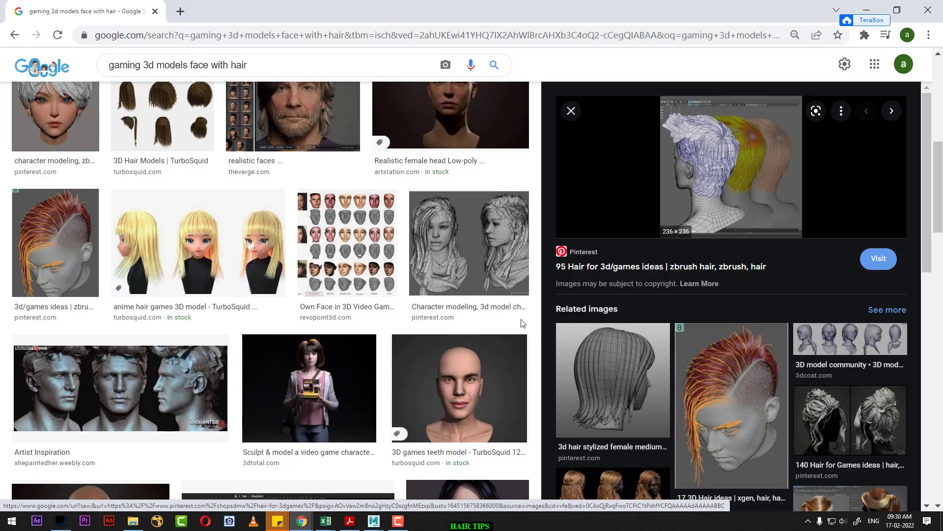
{"action": "scroll", "coordinate": [753, 401], "scroll_direction": "down", "scroll_amount": 1}
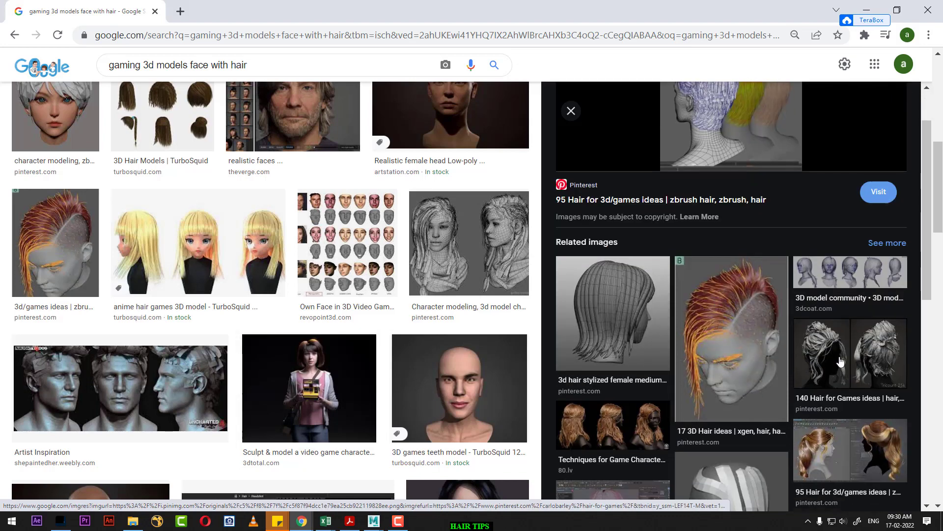
{"action": "left_click", "coordinate": [833, 371]}
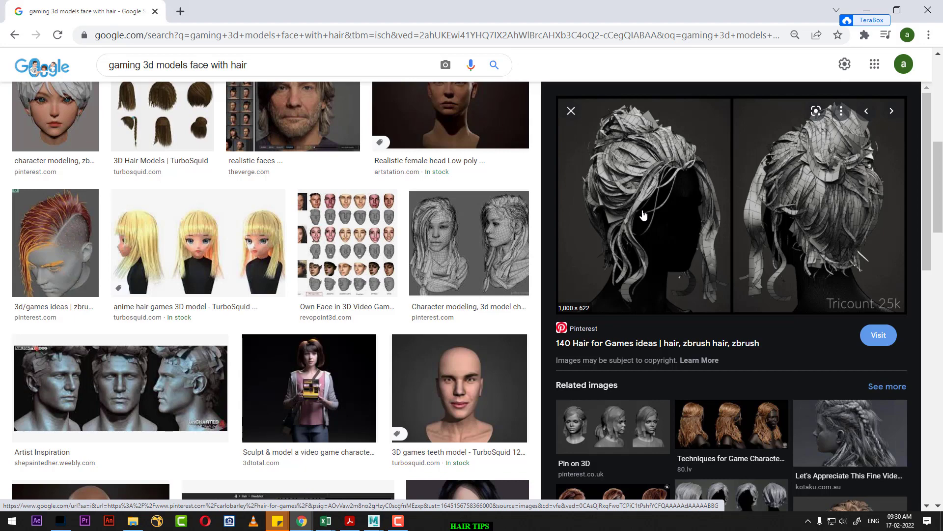
{"action": "scroll", "coordinate": [654, 225], "scroll_direction": "down", "scroll_amount": 3}
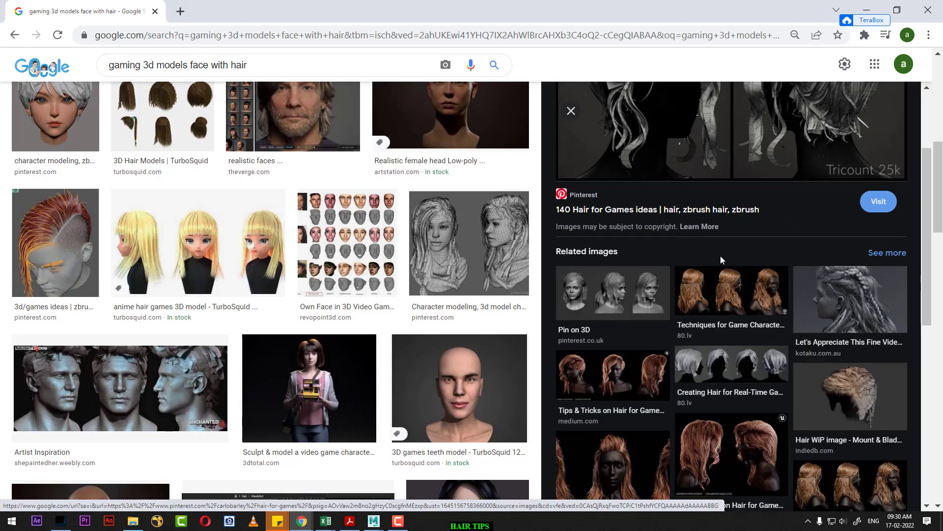
{"action": "scroll", "coordinate": [720, 259], "scroll_direction": "down", "scroll_amount": 4}
{"action": "scroll", "coordinate": [320, 345], "scroll_direction": "down", "scroll_amount": 4}
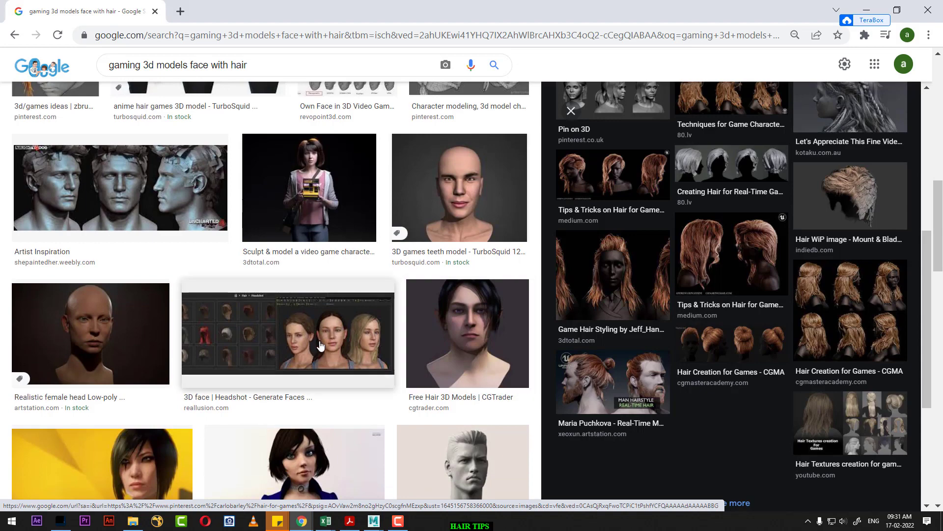
{"action": "scroll", "coordinate": [321, 345], "scroll_direction": "down", "scroll_amount": 4}
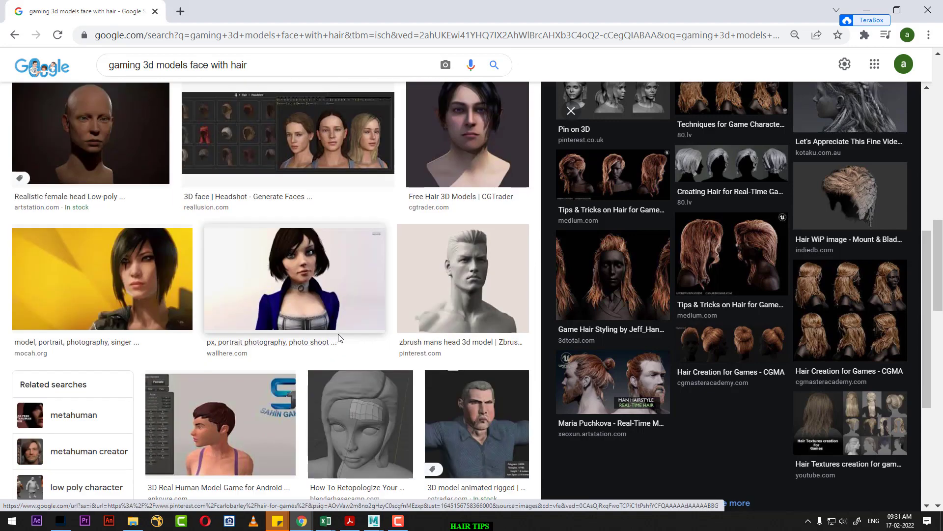
{"action": "scroll", "coordinate": [338, 338], "scroll_direction": "down", "scroll_amount": 4}
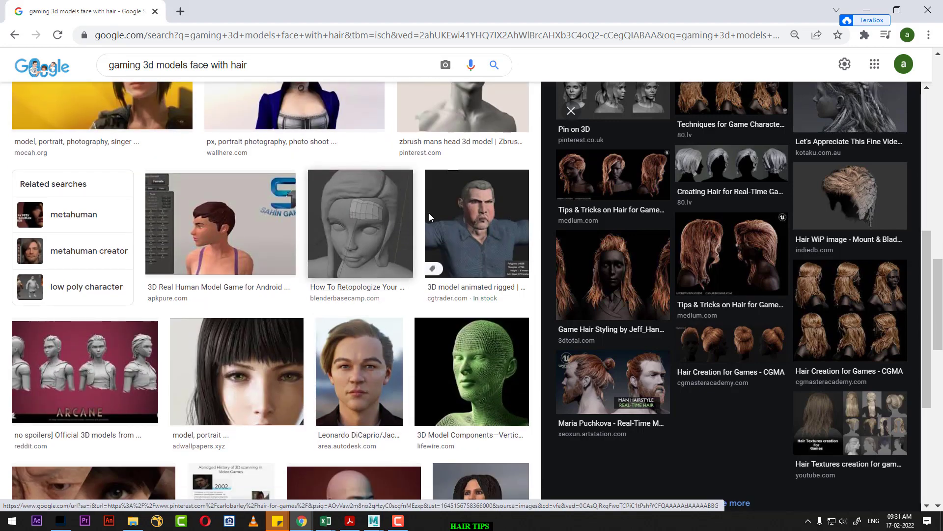
{"action": "scroll", "coordinate": [359, 284], "scroll_direction": "down", "scroll_amount": 4}
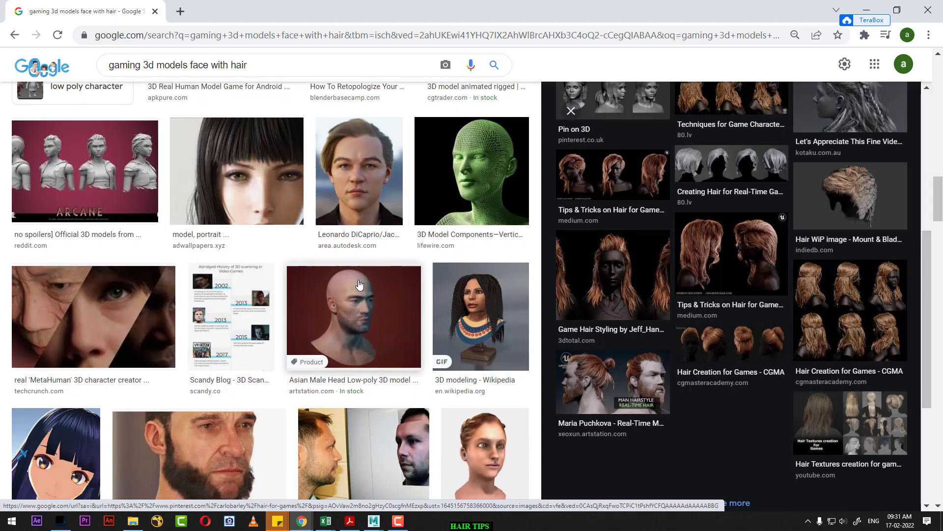
{"action": "scroll", "coordinate": [361, 290], "scroll_direction": "down", "scroll_amount": 4}
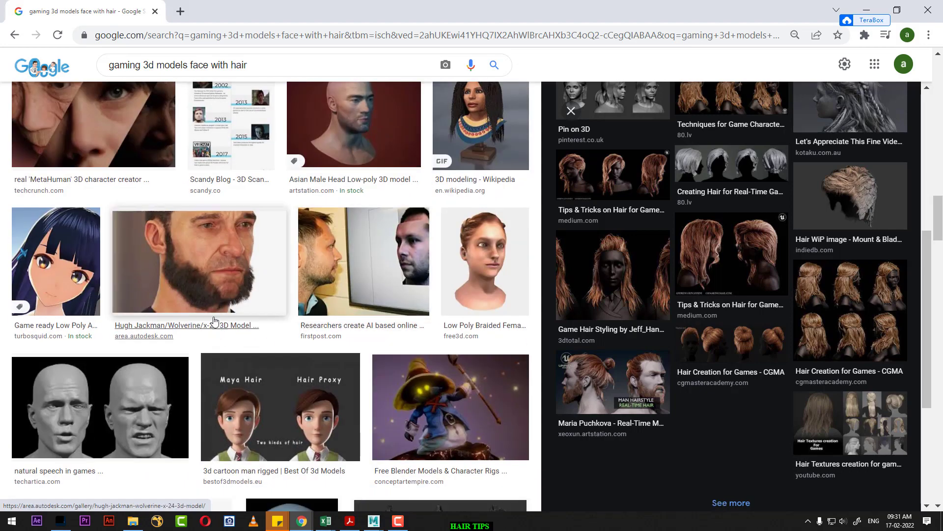
{"action": "scroll", "coordinate": [231, 297], "scroll_direction": "down", "scroll_amount": 3}
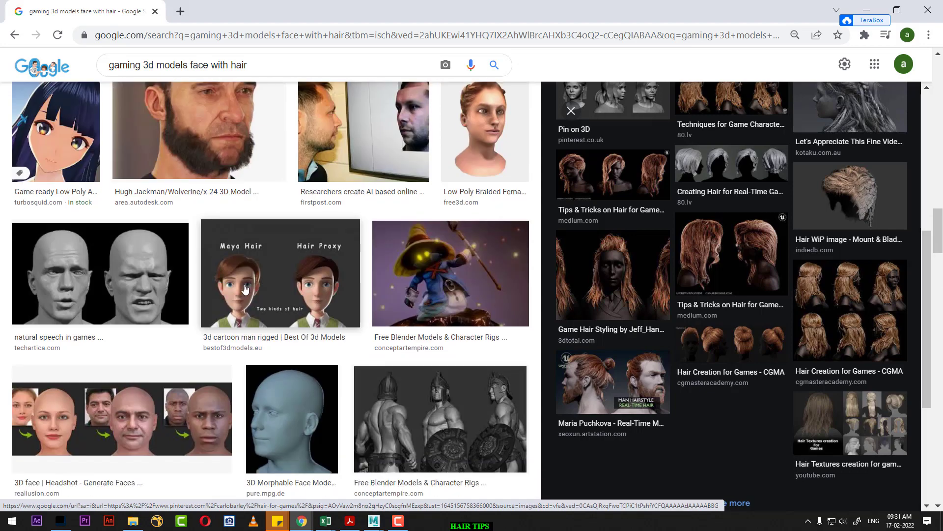
Step: Preview a real-time man hair image, 'Video Game Beards (And Hair)', and the '3d cartoon man rigged' comparison
{"action": "left_click", "coordinate": [599, 385]}
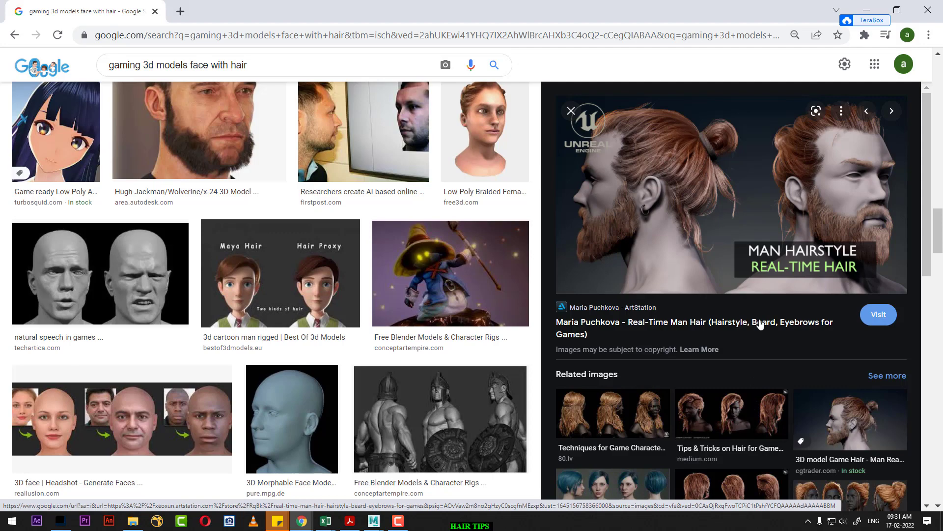
{"action": "mouse_move", "coordinate": [689, 177]}
{"action": "scroll", "coordinate": [716, 198], "scroll_direction": "down", "scroll_amount": 3}
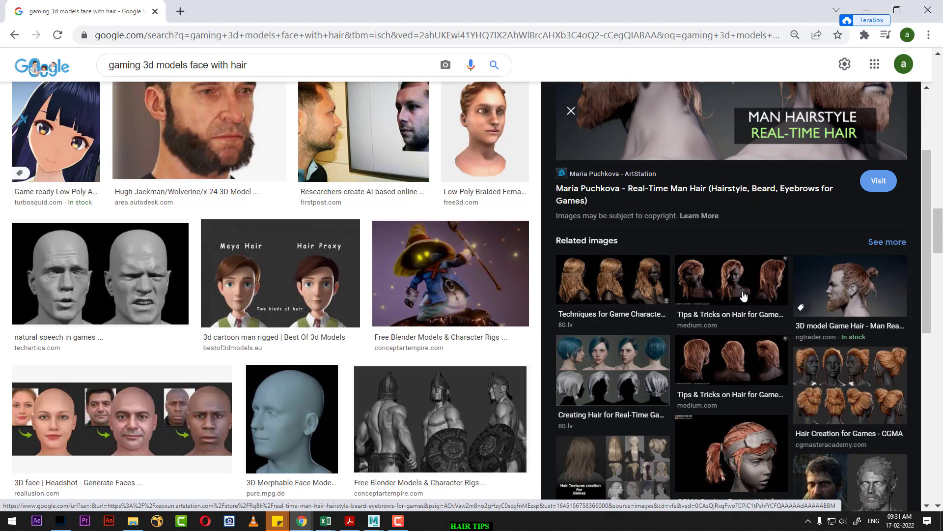
{"action": "scroll", "coordinate": [744, 295], "scroll_direction": "down", "scroll_amount": 3}
{"action": "scroll", "coordinate": [731, 344], "scroll_direction": "down", "scroll_amount": 4}
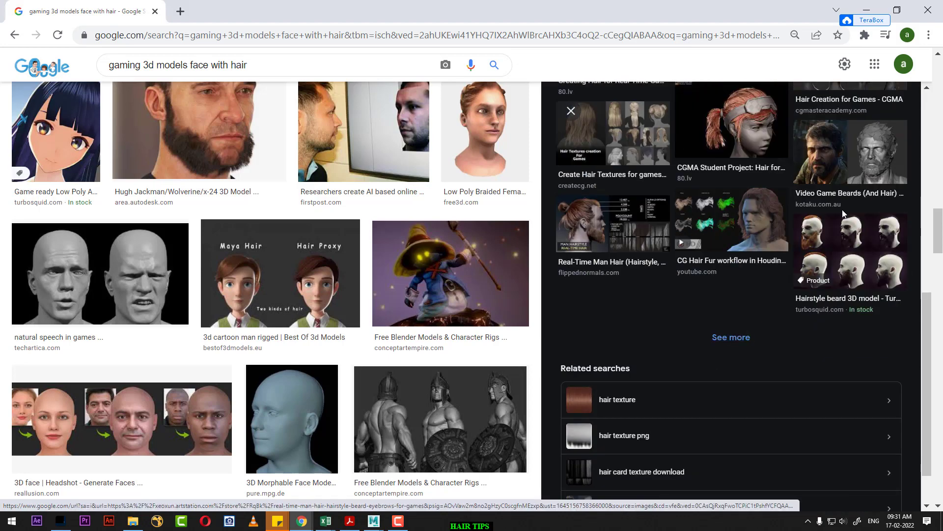
{"action": "left_click", "coordinate": [857, 160]}
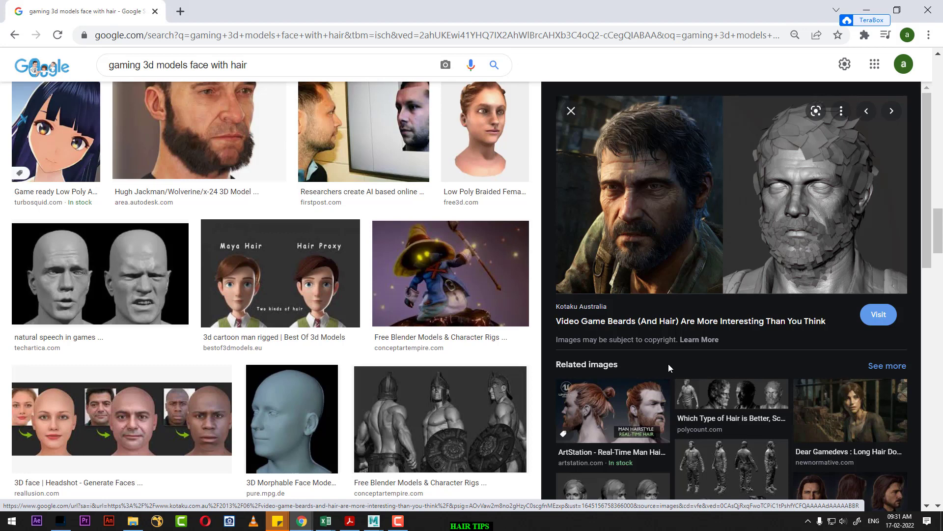
{"action": "left_click", "coordinate": [347, 322]}
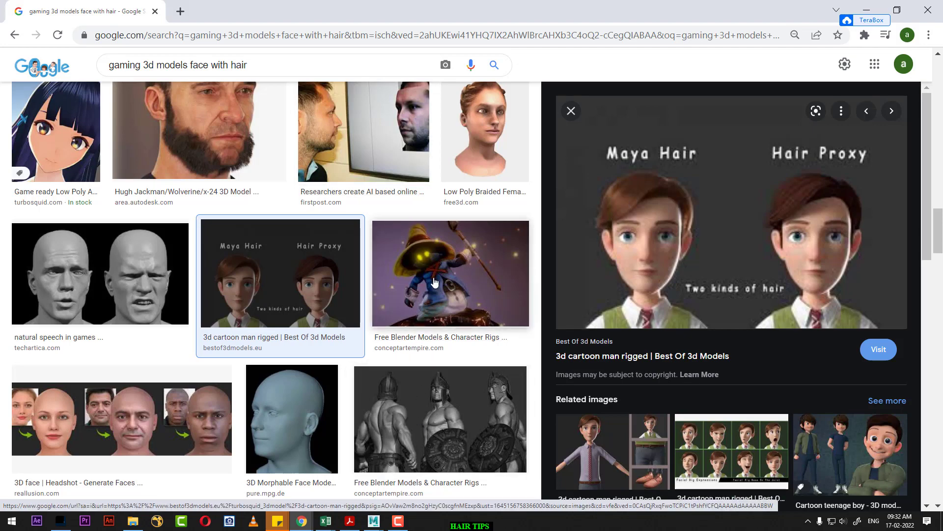
Step: Scroll back up and preview the Artist Inspiration image of three sculpted male heads
{"action": "scroll", "coordinate": [434, 282], "scroll_direction": "up", "scroll_amount": 1}
{"action": "scroll", "coordinate": [423, 288], "scroll_direction": "up", "scroll_amount": 1}
{"action": "scroll", "coordinate": [408, 295], "scroll_direction": "up", "scroll_amount": 3}
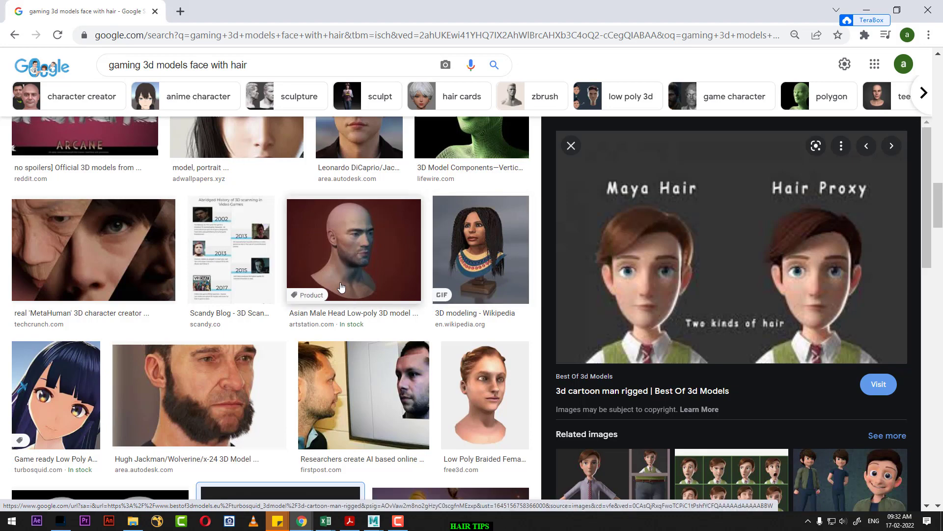
{"action": "scroll", "coordinate": [342, 287], "scroll_direction": "up", "scroll_amount": 4}
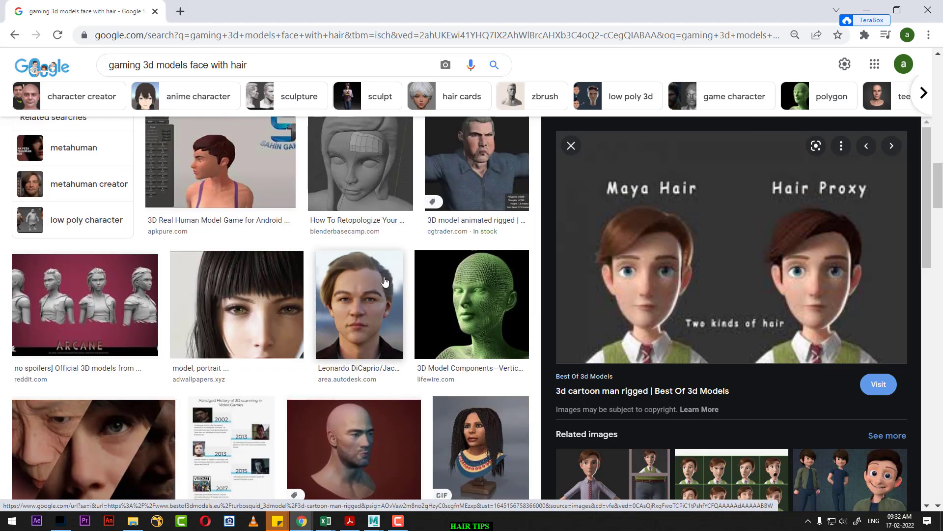
{"action": "scroll", "coordinate": [413, 324], "scroll_direction": "up", "scroll_amount": 5}
{"action": "scroll", "coordinate": [467, 407], "scroll_direction": "up", "scroll_amount": 4}
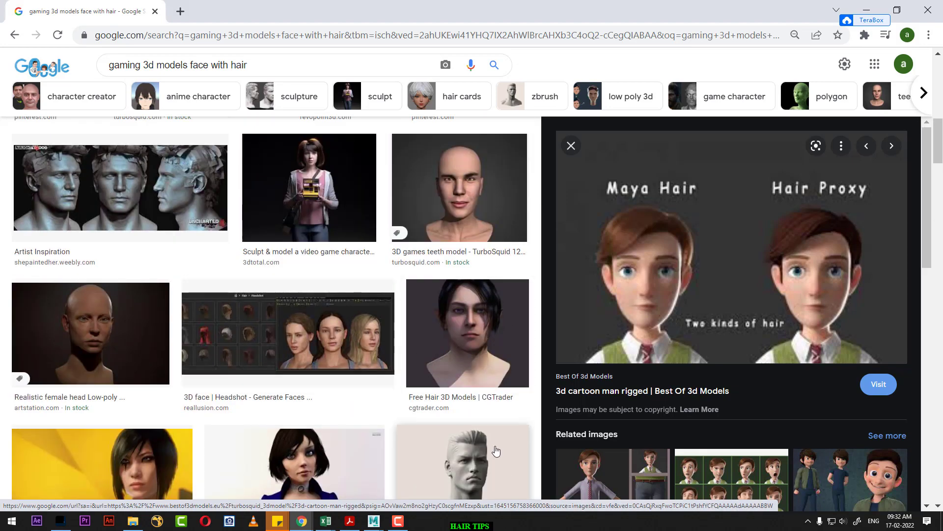
{"action": "left_click", "coordinate": [170, 198]}
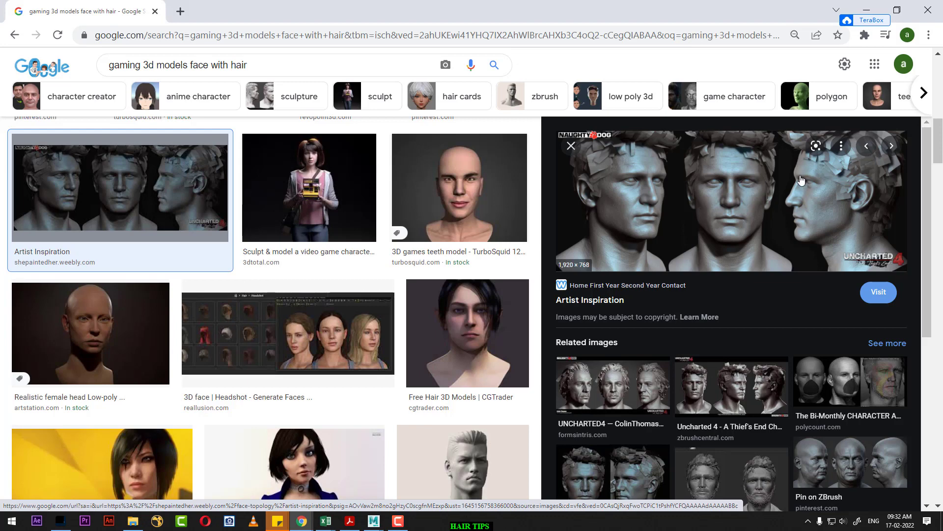
{"action": "left_click", "coordinate": [374, 521]}
Step: Select the lofted hair strip loftedSurface12 on the Maya Shiva head and orbit around to the back
{"action": "left_click", "coordinate": [411, 478]}
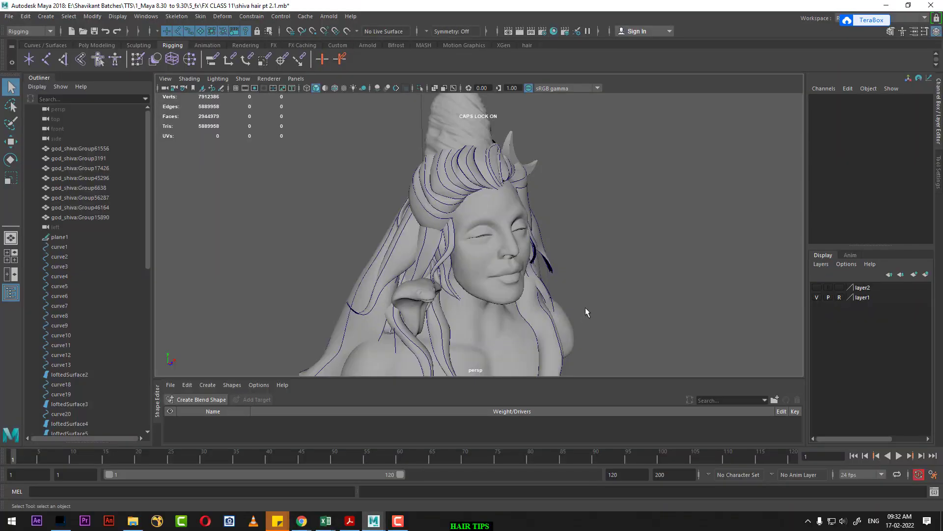
{"action": "mouse_move", "coordinate": [585, 310]}
{"action": "left_mouse_down"}
{"action": "mouse_move", "coordinate": [593, 268]}
{"action": "mouse_move", "coordinate": [621, 234]}
{"action": "left_mouse_up"}
{"action": "left_click_drag", "start_coordinate": [605, 294], "coordinate": [607, 280]}
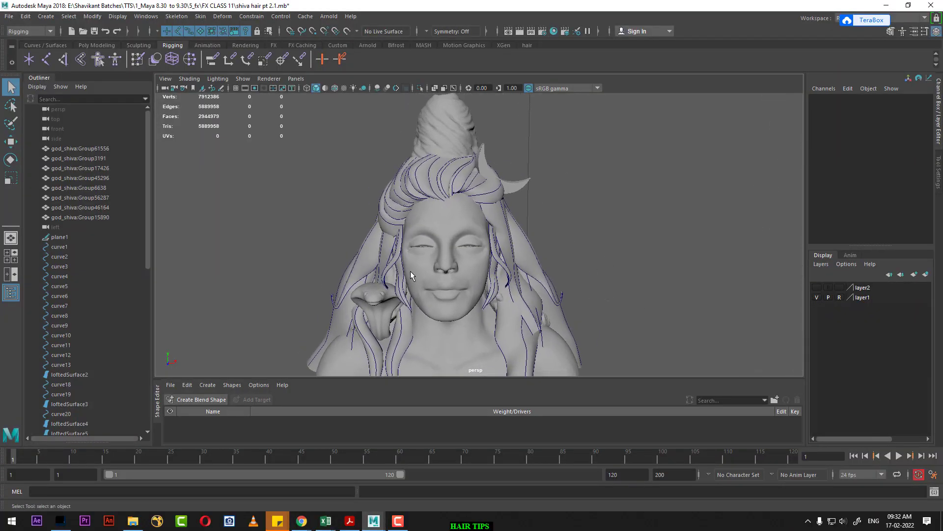
{"action": "left_click", "coordinate": [490, 197]}
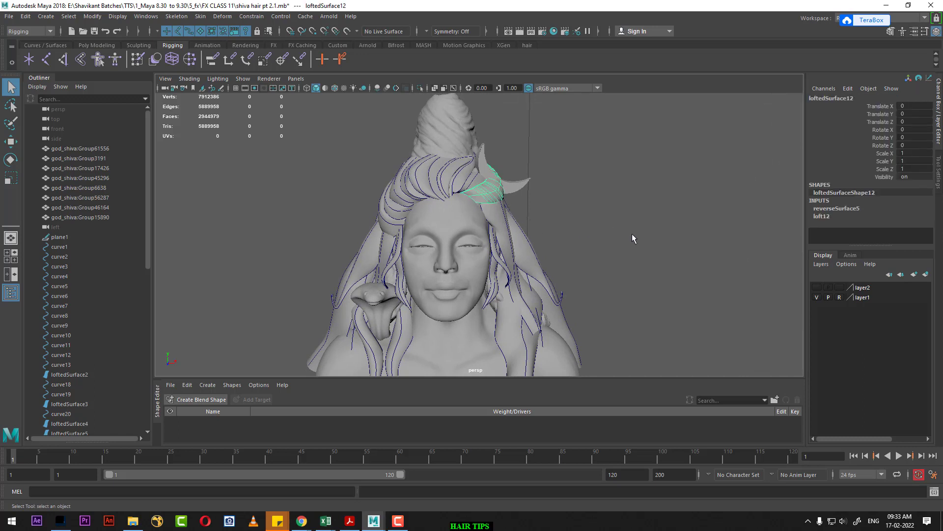
{"action": "mouse_move", "coordinate": [632, 234]}
{"action": "left_mouse_down"}
{"action": "mouse_move", "coordinate": [453, 241]}
{"action": "mouse_move", "coordinate": [489, 236]}
{"action": "mouse_move", "coordinate": [443, 178]}
{"action": "left_mouse_up"}
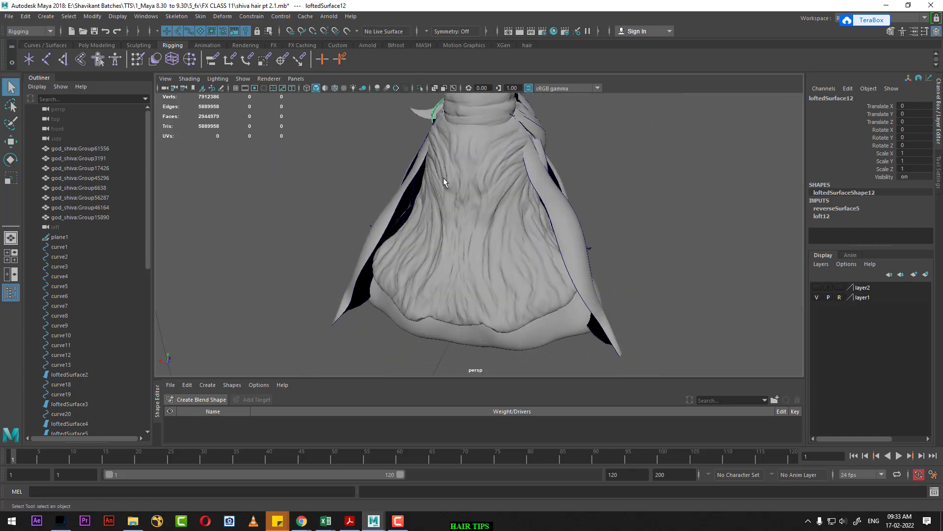
{"action": "left_click_drag", "start_coordinate": [499, 313], "coordinate": [471, 266]}
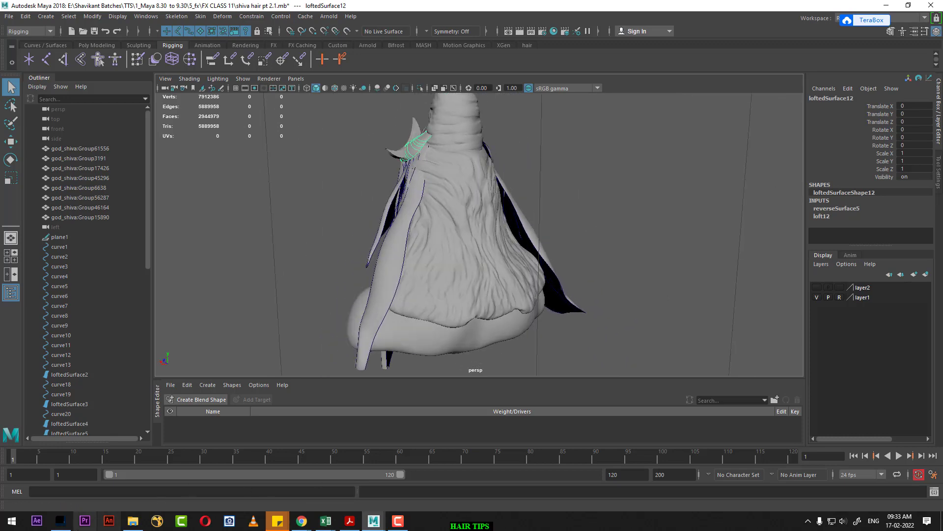
{"action": "left_click", "coordinate": [61, 520]}
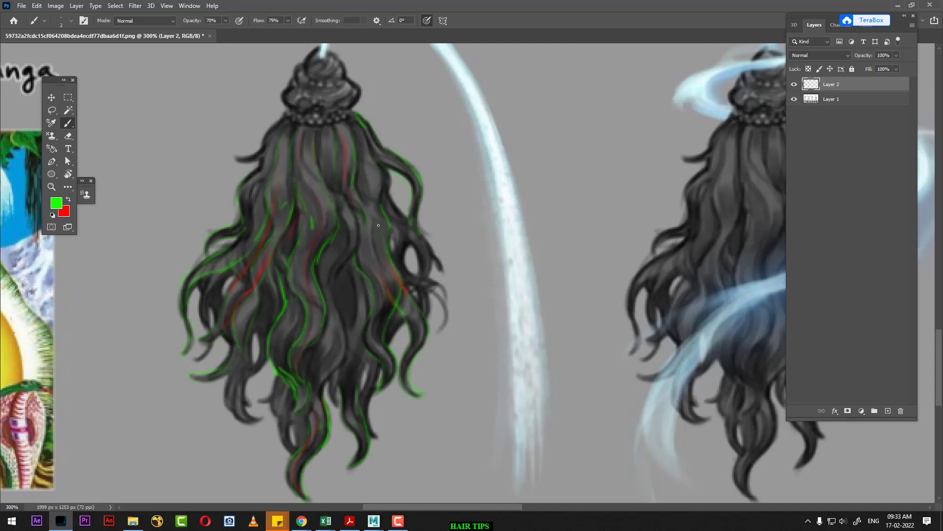
Step: Paint green flow guides down the hair, a short red stroke, then a thin green guide near the top
{"action": "mouse_move", "coordinate": [353, 214]}
{"action": "left_mouse_down"}
{"action": "mouse_move", "coordinate": [358, 248]}
{"action": "mouse_move", "coordinate": [334, 298]}
{"action": "left_mouse_up"}
{"action": "left_click_drag", "start_coordinate": [326, 248], "coordinate": [320, 281]}
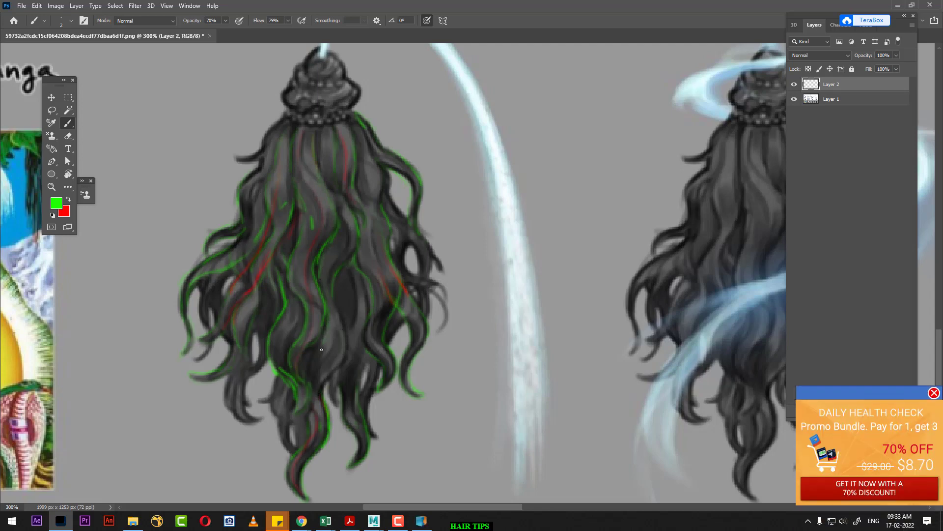
{"action": "left_click_drag", "start_coordinate": [316, 387], "coordinate": [314, 385]}
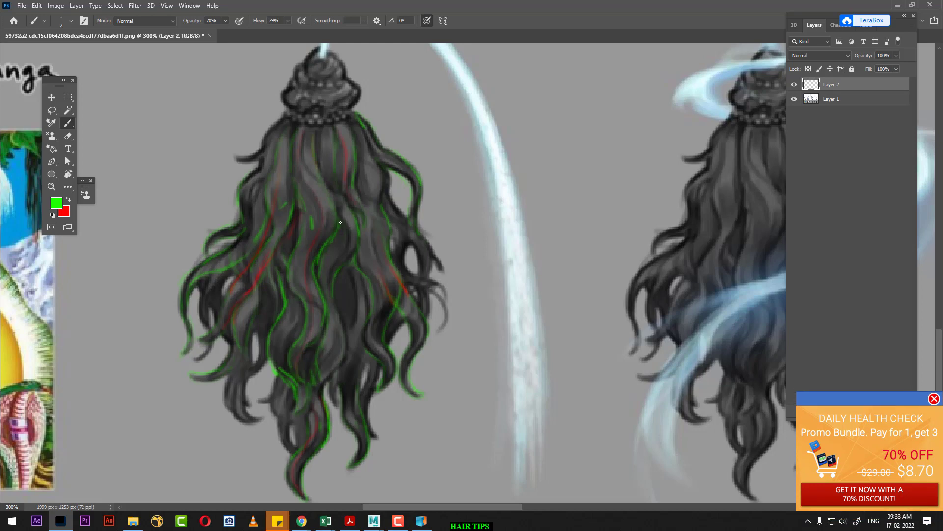
{"action": "key", "text": "x"}
{"action": "left_click_drag", "start_coordinate": [346, 233], "coordinate": [347, 248]}
{"action": "key", "text": "x"}
{"action": "left_click_drag", "start_coordinate": [330, 149], "coordinate": [337, 189]}
Step: Zoom and pan across the Shiva figure sketches, from the left-hand figures to the right
{"action": "scroll", "coordinate": [498, 337], "scroll_direction": "down", "scroll_amount": 2}
{"action": "scroll", "coordinate": [505, 326], "scroll_direction": "down", "scroll_amount": 1}
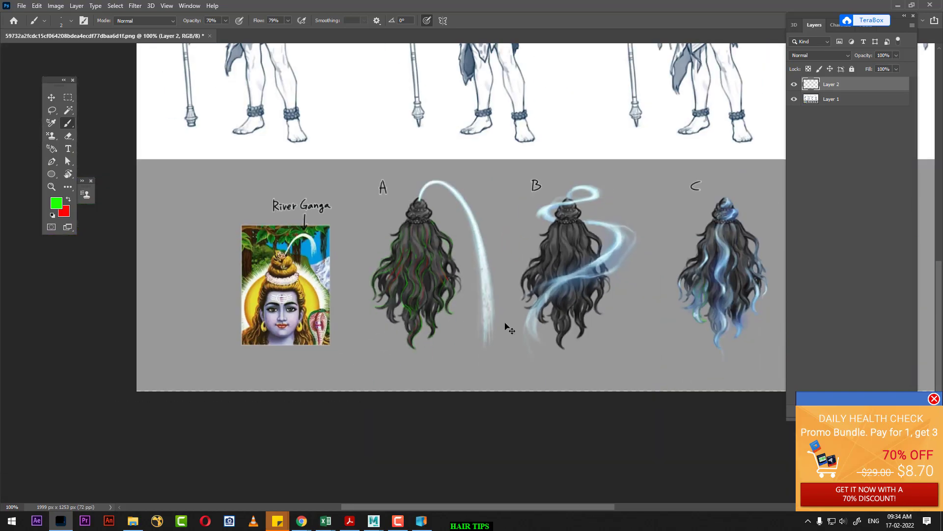
{"action": "scroll", "coordinate": [491, 294], "scroll_direction": "down", "scroll_amount": 1}
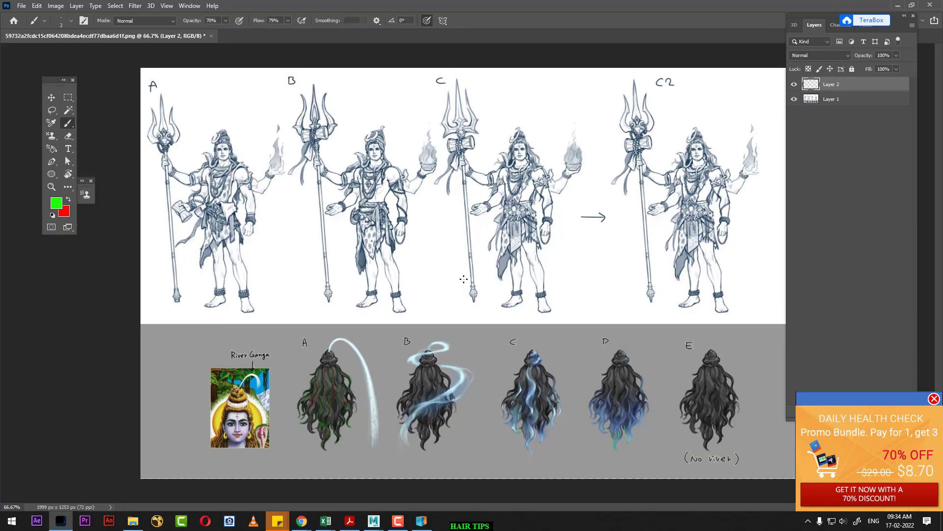
{"action": "scroll", "coordinate": [465, 270], "scroll_direction": "up", "scroll_amount": 1}
{"action": "scroll", "coordinate": [374, 221], "scroll_direction": "up", "scroll_amount": 1}
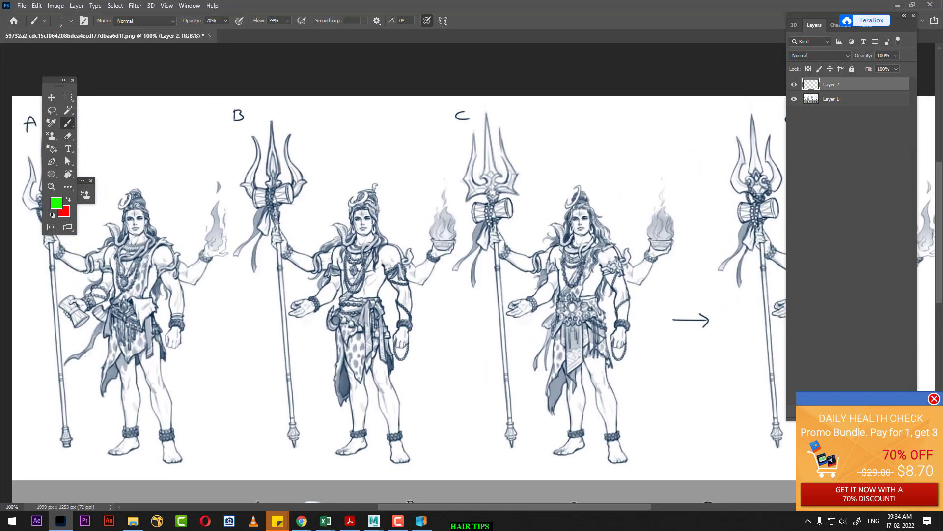
{"action": "scroll", "coordinate": [333, 244], "scroll_direction": "up", "scroll_amount": 1}
{"action": "left_click_drag", "start_coordinate": [333, 245], "coordinate": [633, 280]}
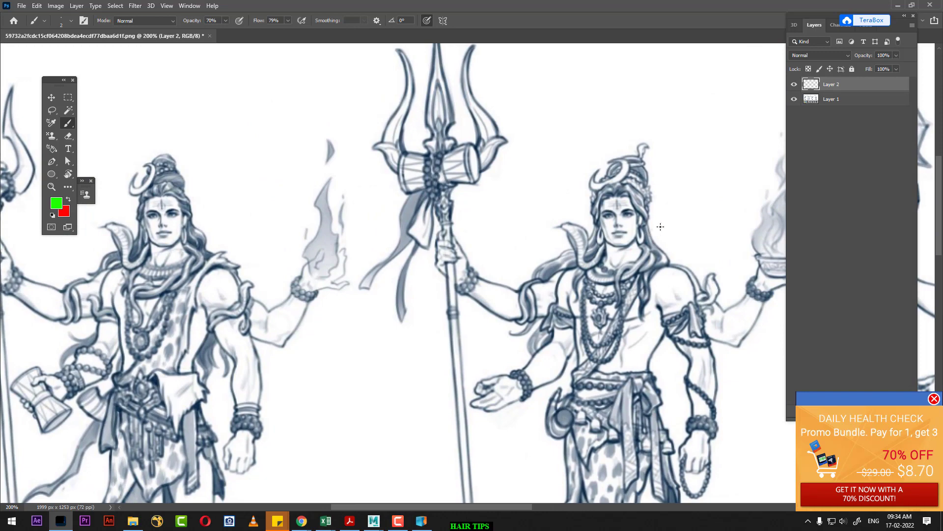
{"action": "mouse_move", "coordinate": [658, 227]}
{"action": "left_mouse_down"}
{"action": "mouse_move", "coordinate": [589, 236]}
{"action": "mouse_move", "coordinate": [384, 232]}
{"action": "left_mouse_up"}
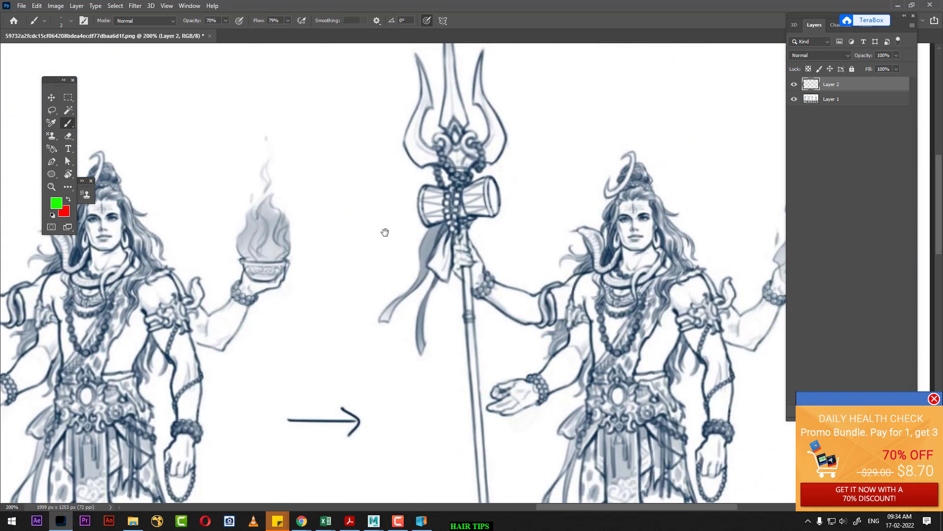
{"action": "scroll", "coordinate": [384, 232], "scroll_direction": "down", "scroll_amount": 5}
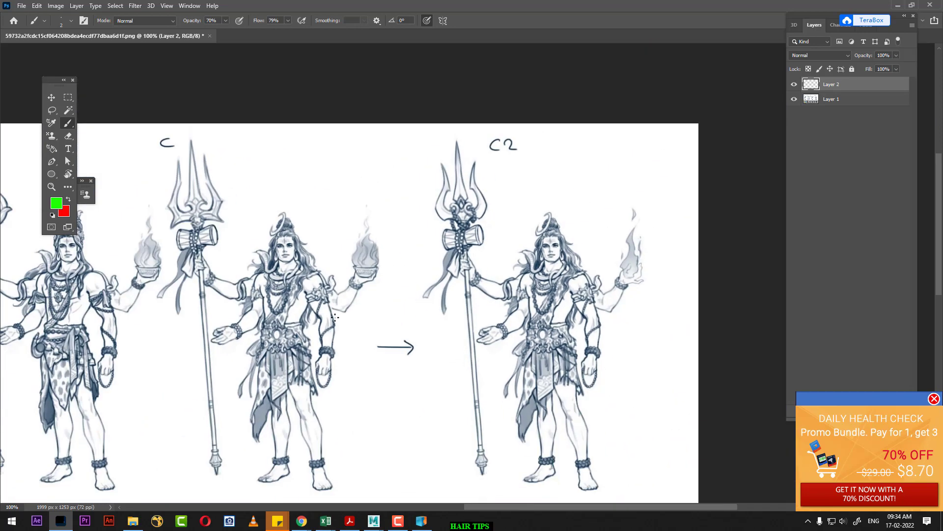
{"action": "scroll", "coordinate": [525, 287], "scroll_direction": "up", "scroll_amount": 3}
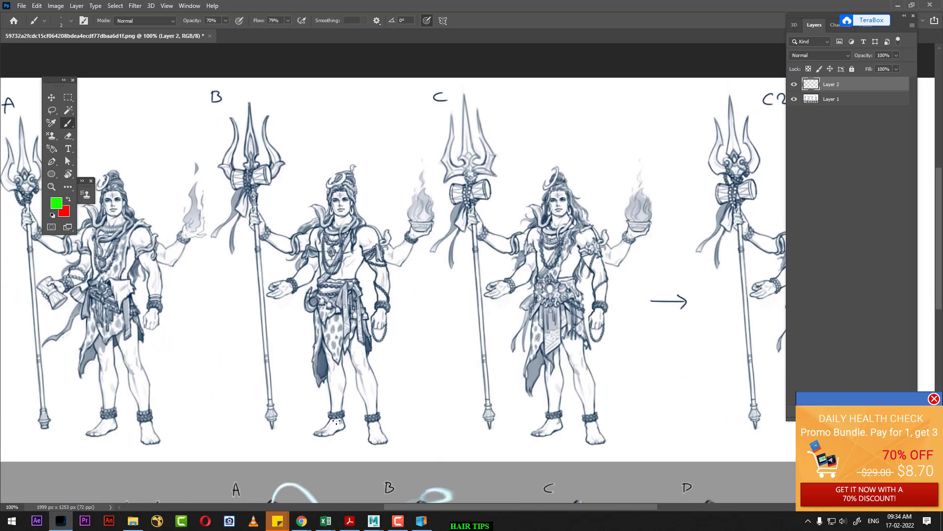
Step: Open glow-production-17 from the class folder in the image viewer
{"action": "left_click", "coordinate": [133, 520]}
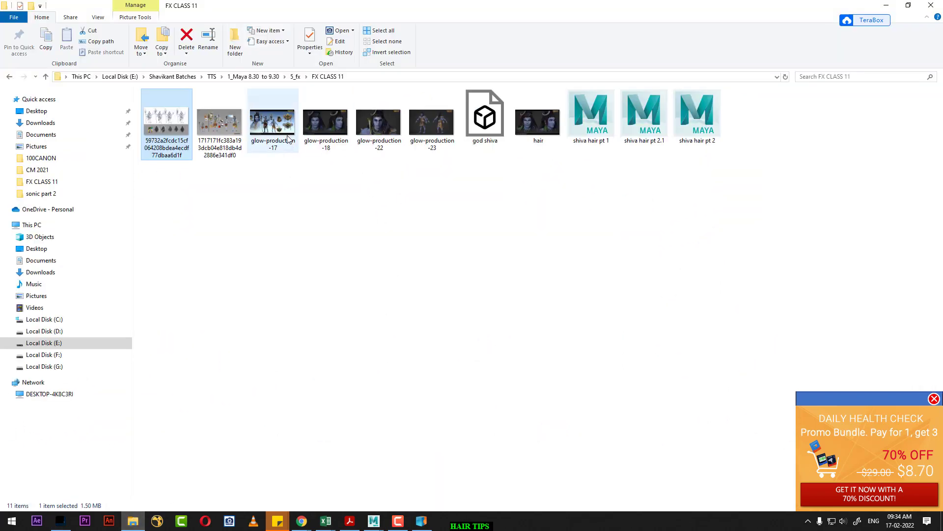
{"action": "left_click", "coordinate": [264, 129]}
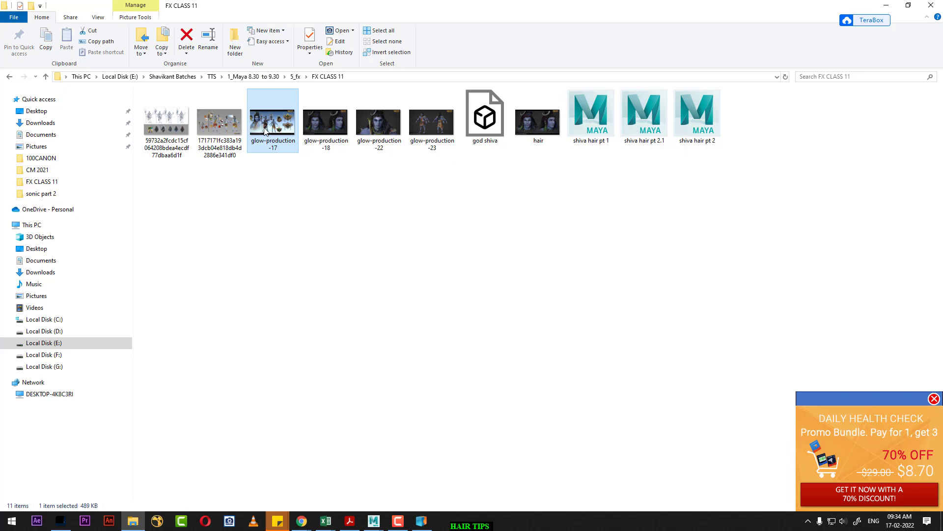
{"action": "double_click", "coordinate": [264, 130]}
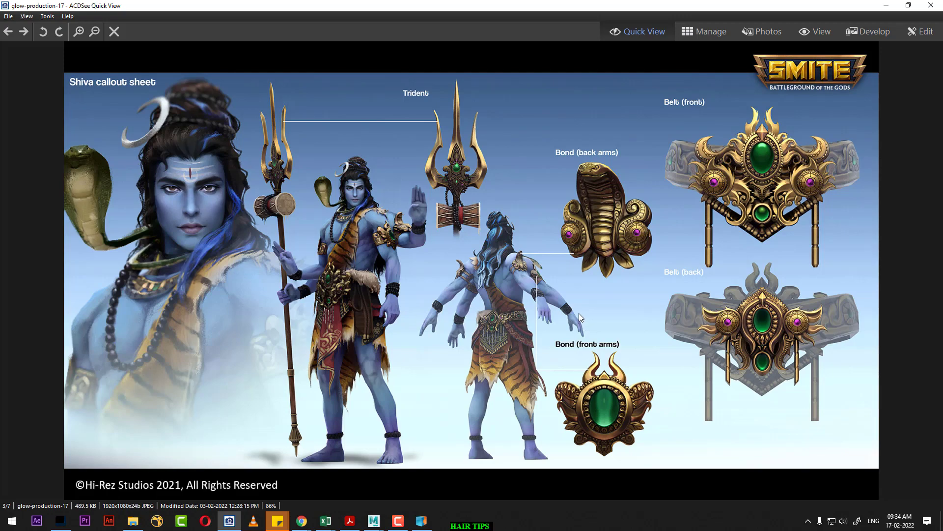
Step: Flip between the glow-production-22 close-up portrait and the two-view Shiva face image, ending on the two-view image
{"action": "key", "text": "Right"}
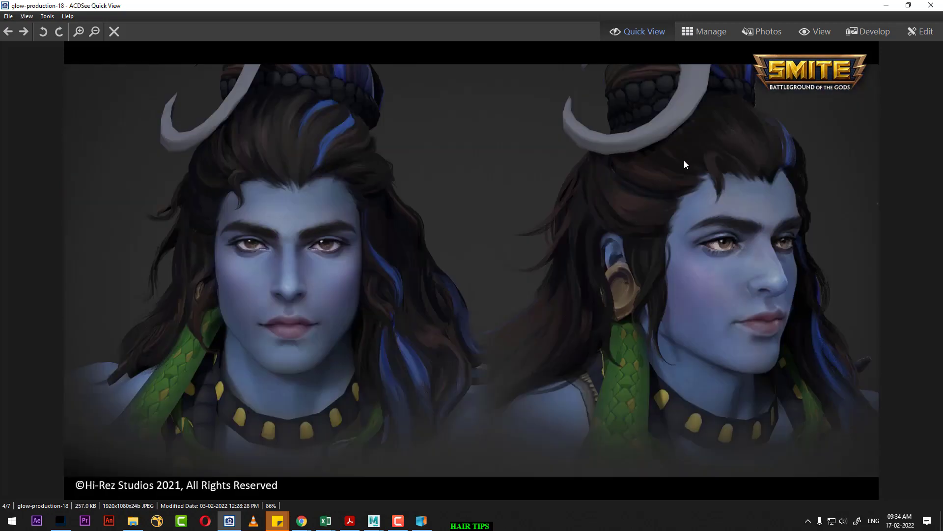
{"action": "key", "text": "Right"}
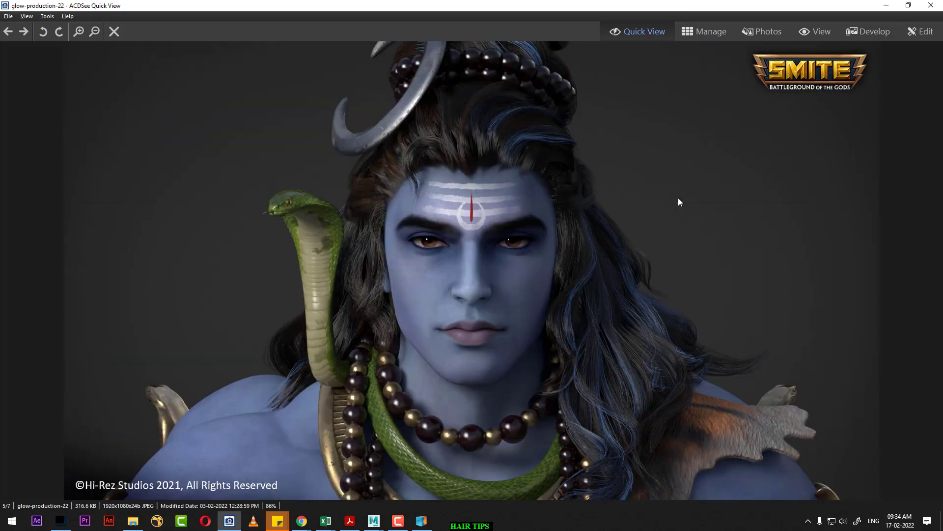
{"action": "key", "text": "Left"}
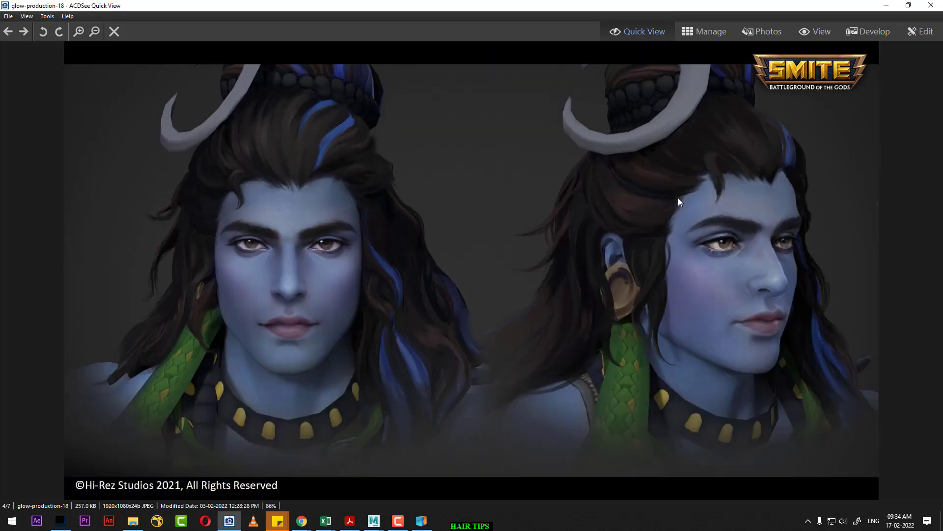
{"action": "key", "text": "Right"}
{"action": "key", "text": "Left"}
{"action": "key", "text": "Right"}
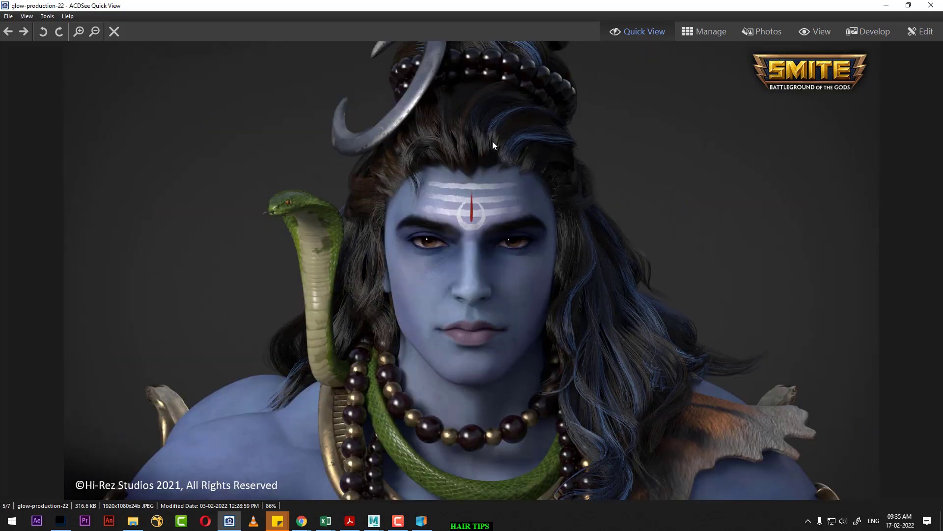
{"action": "key", "text": "Left"}
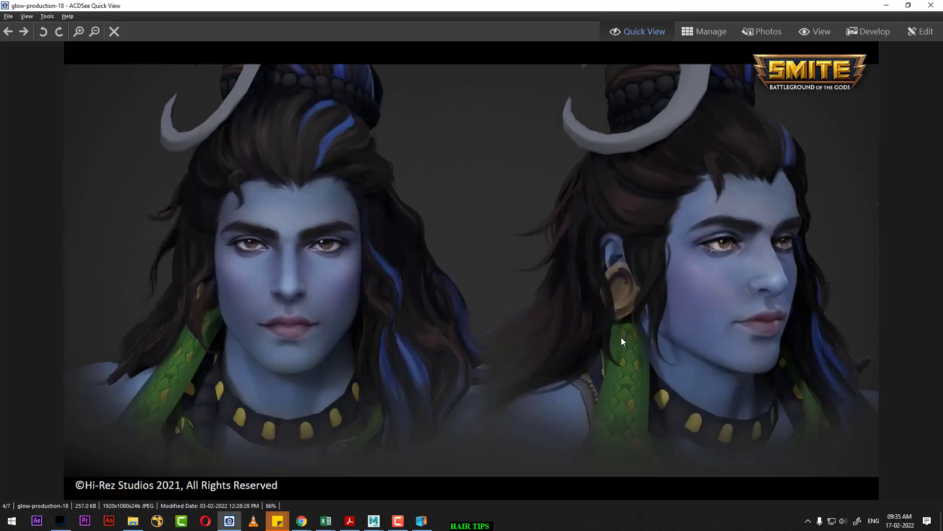
{"action": "left_click", "coordinate": [395, 523]}
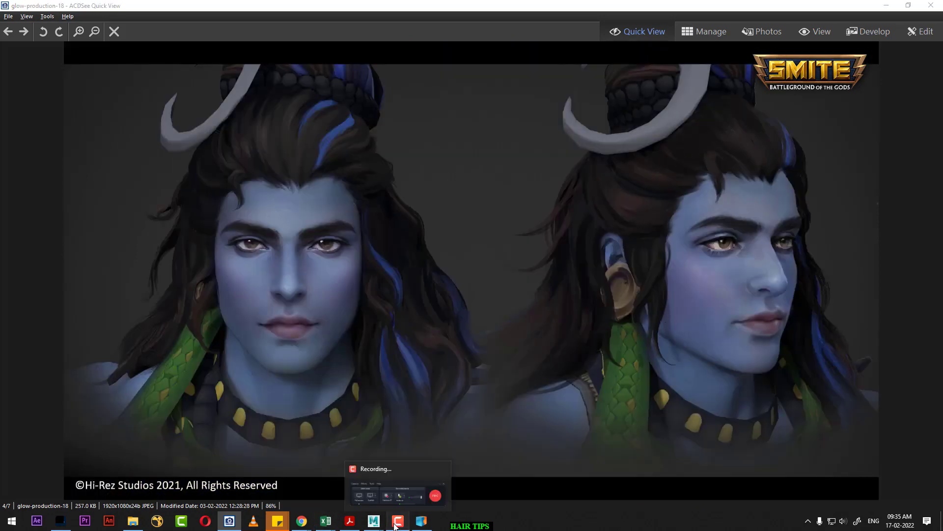